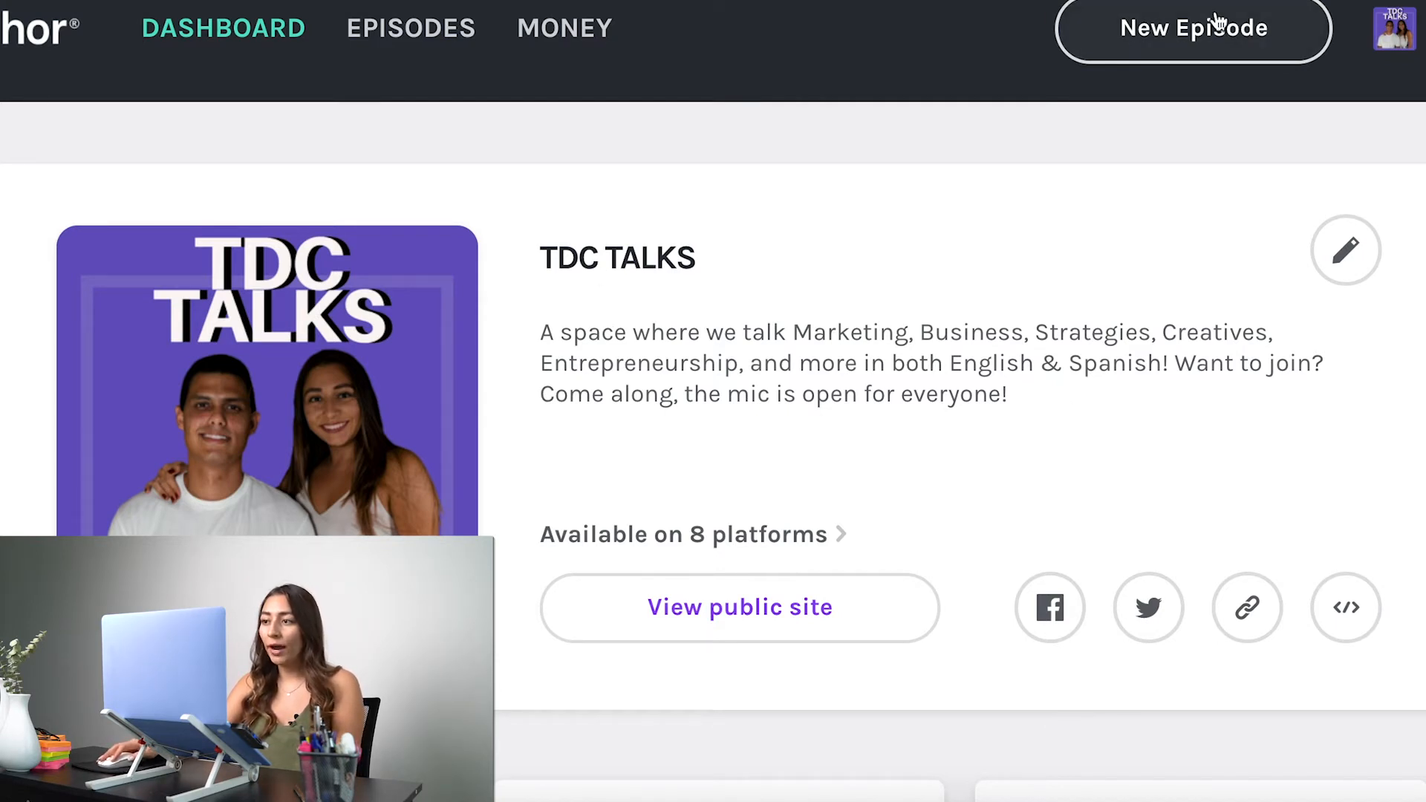
Start a new podcast episode and reduce the browser zoom to fit more of the creation page
left_click(1224, 45)
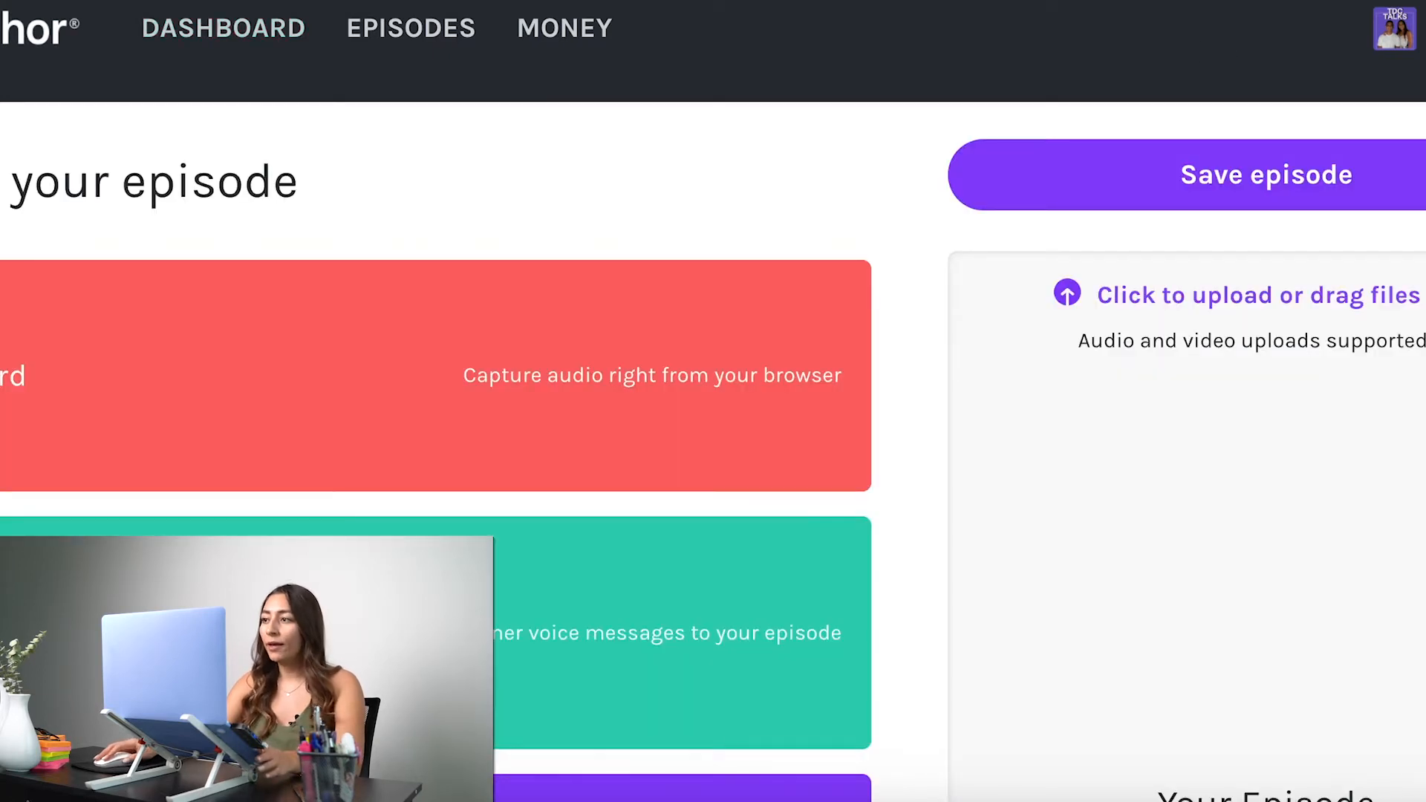
left_click(1425, 0)
left_click(1420, 162)
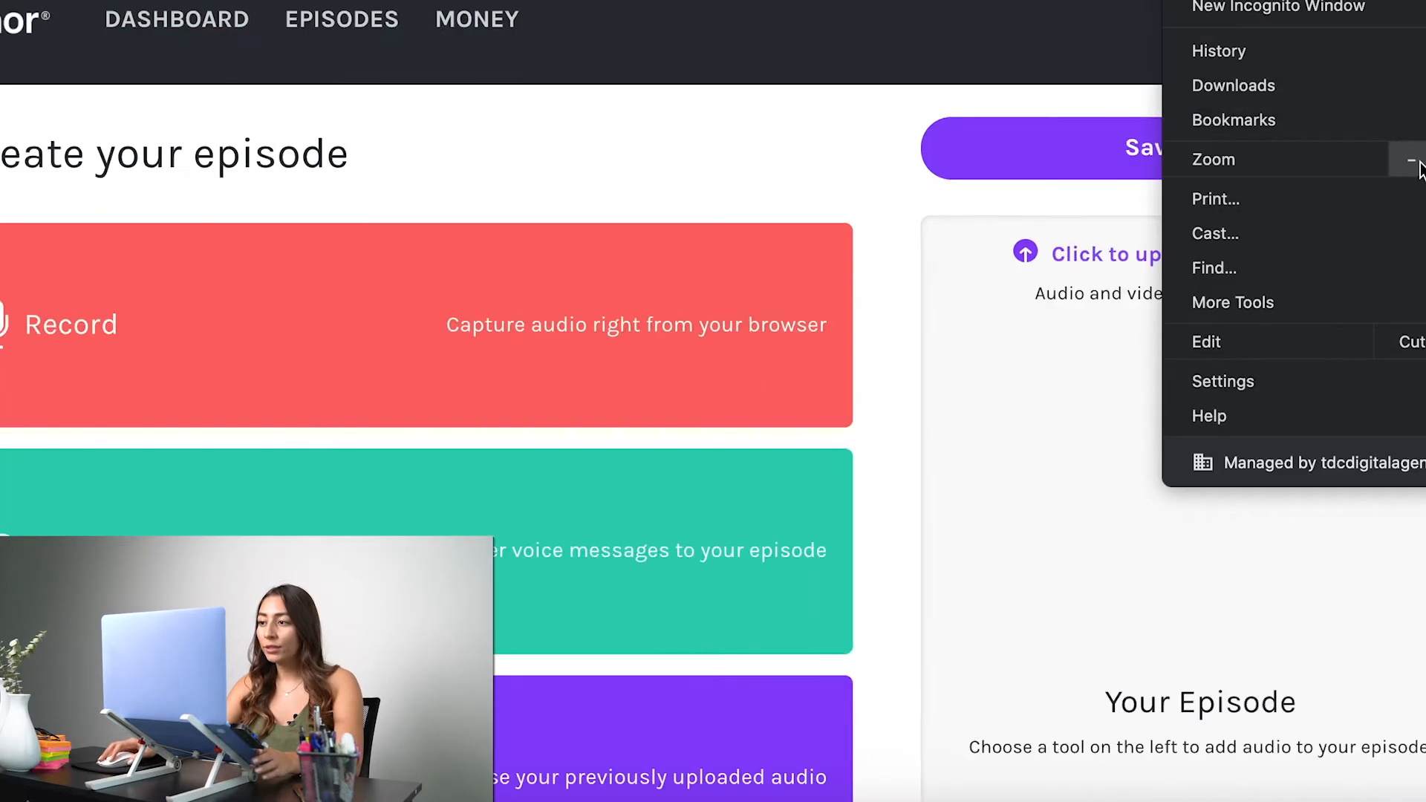
left_click(1415, 162)
left_click(663, 375)
Add the EN_TDCTALKS_intro clip from the audio library to the episode
scroll(809, 290, "down", 5)
scroll(815, 294, "up", 5)
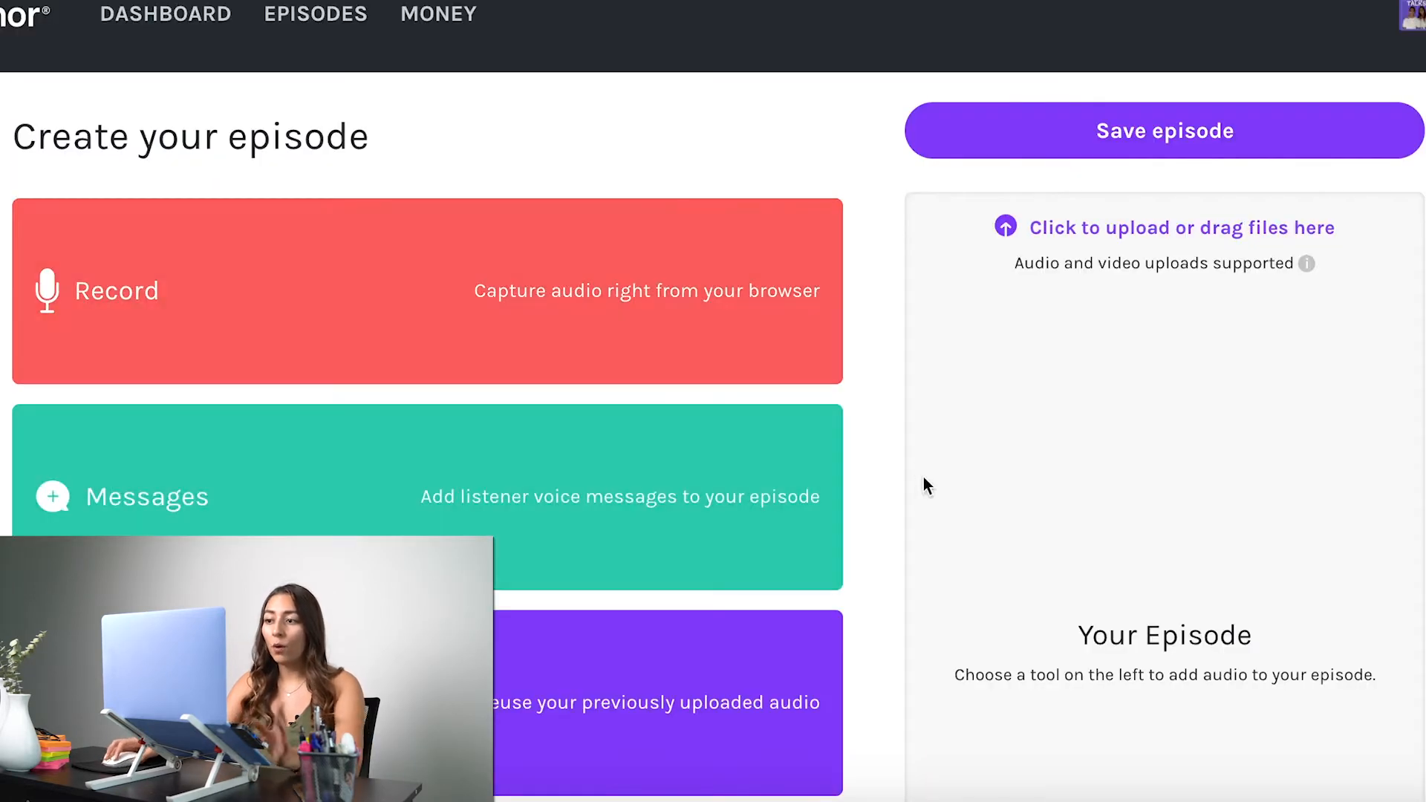
scroll(598, 438, "down", 3)
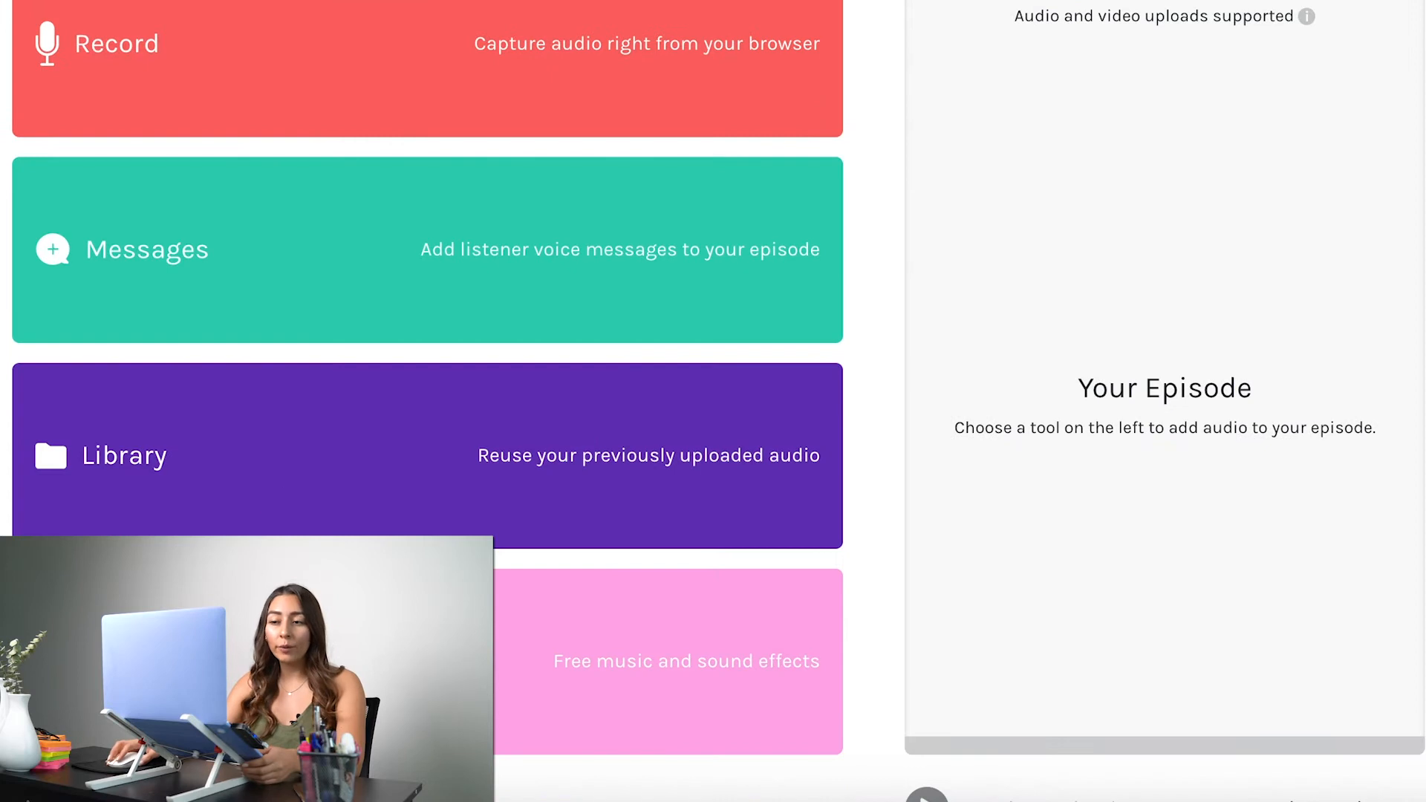
scroll(500, 455, "up", 3)
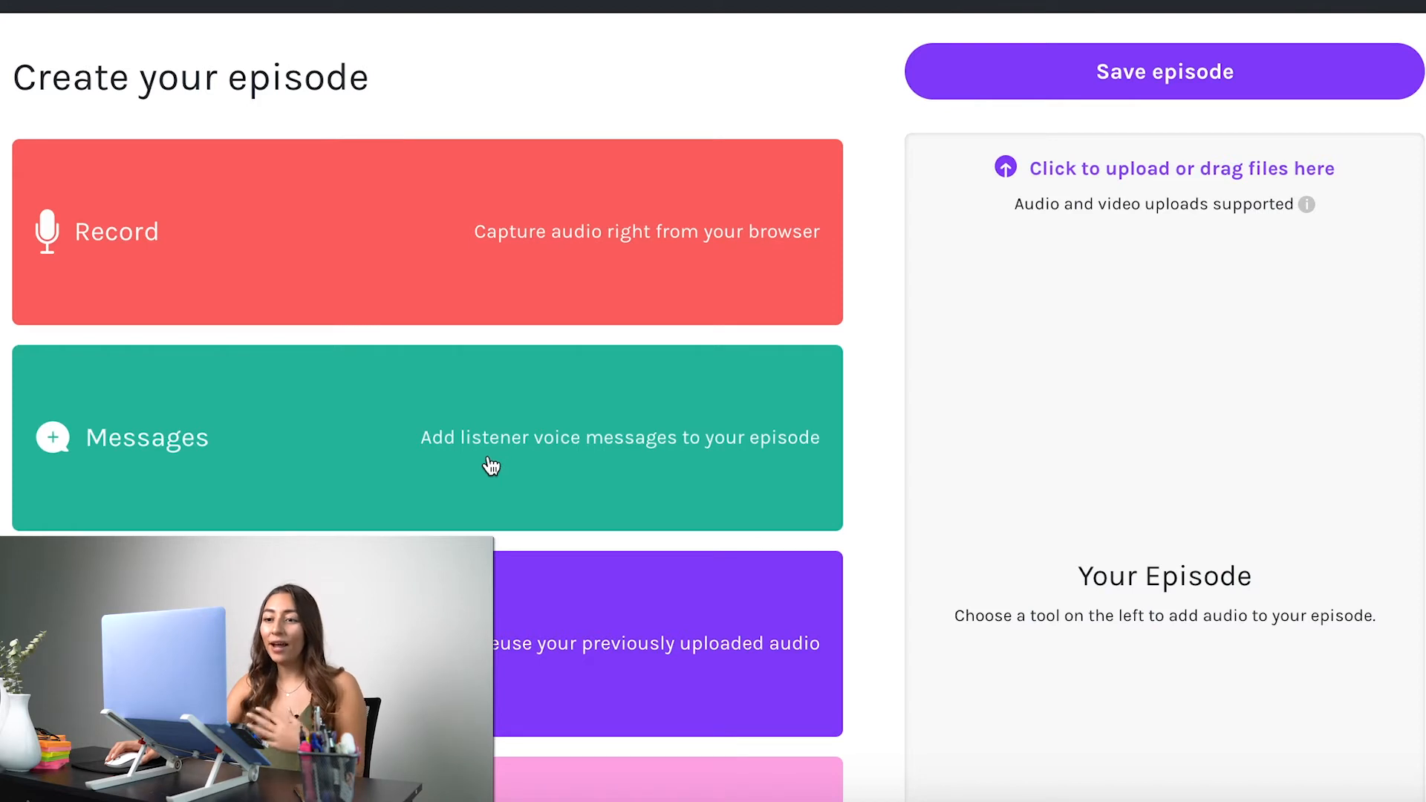
scroll(491, 465, "down", 2)
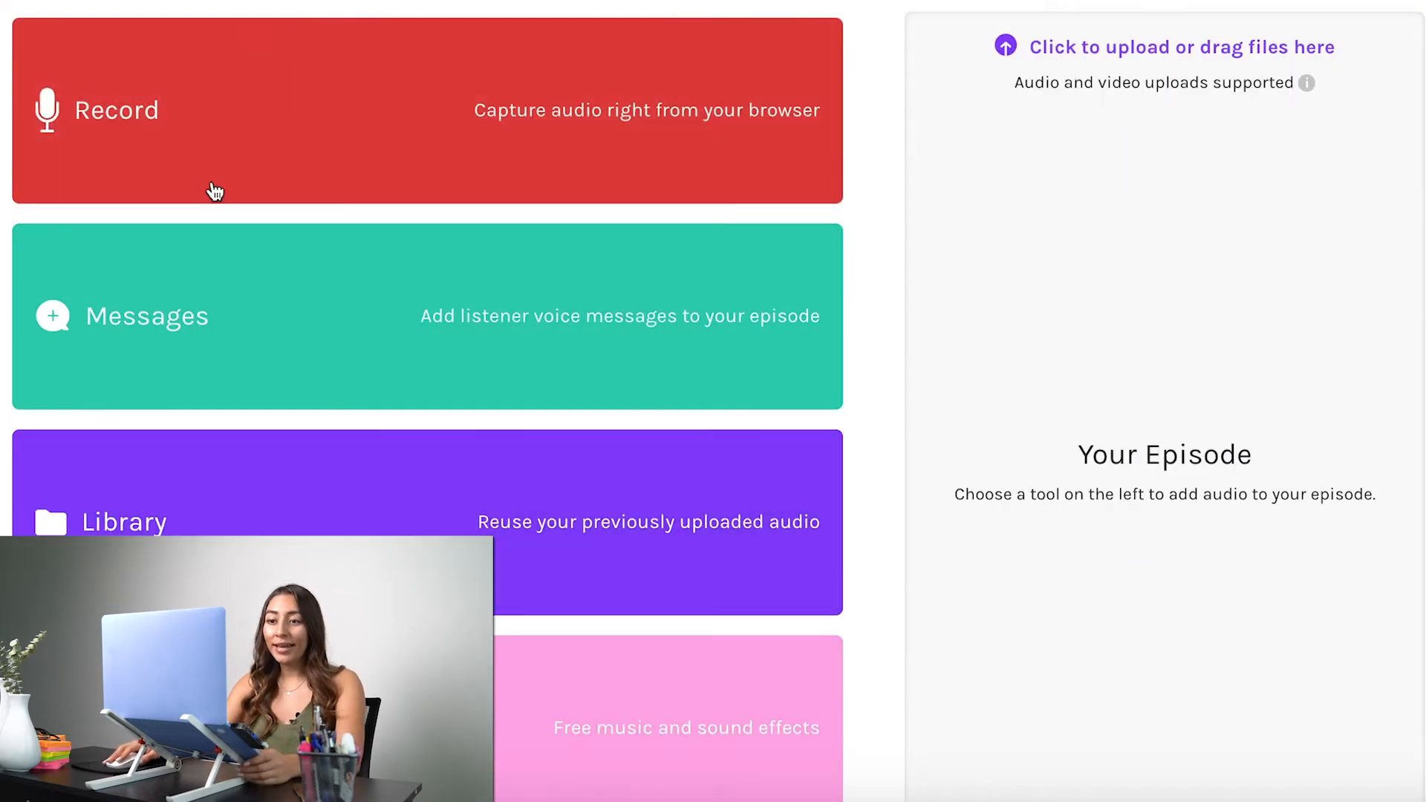
left_click(149, 498)
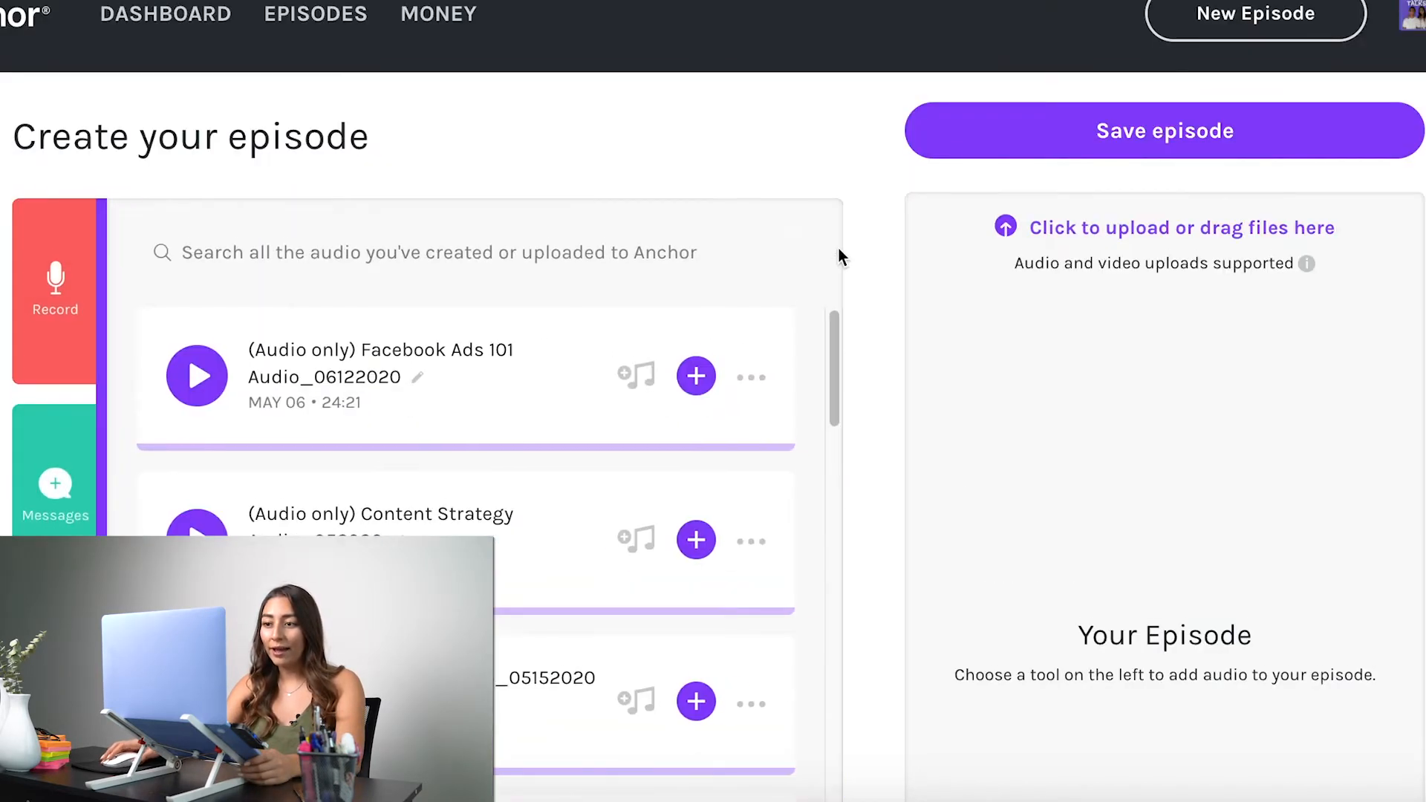
scroll(484, 376, "down", 1)
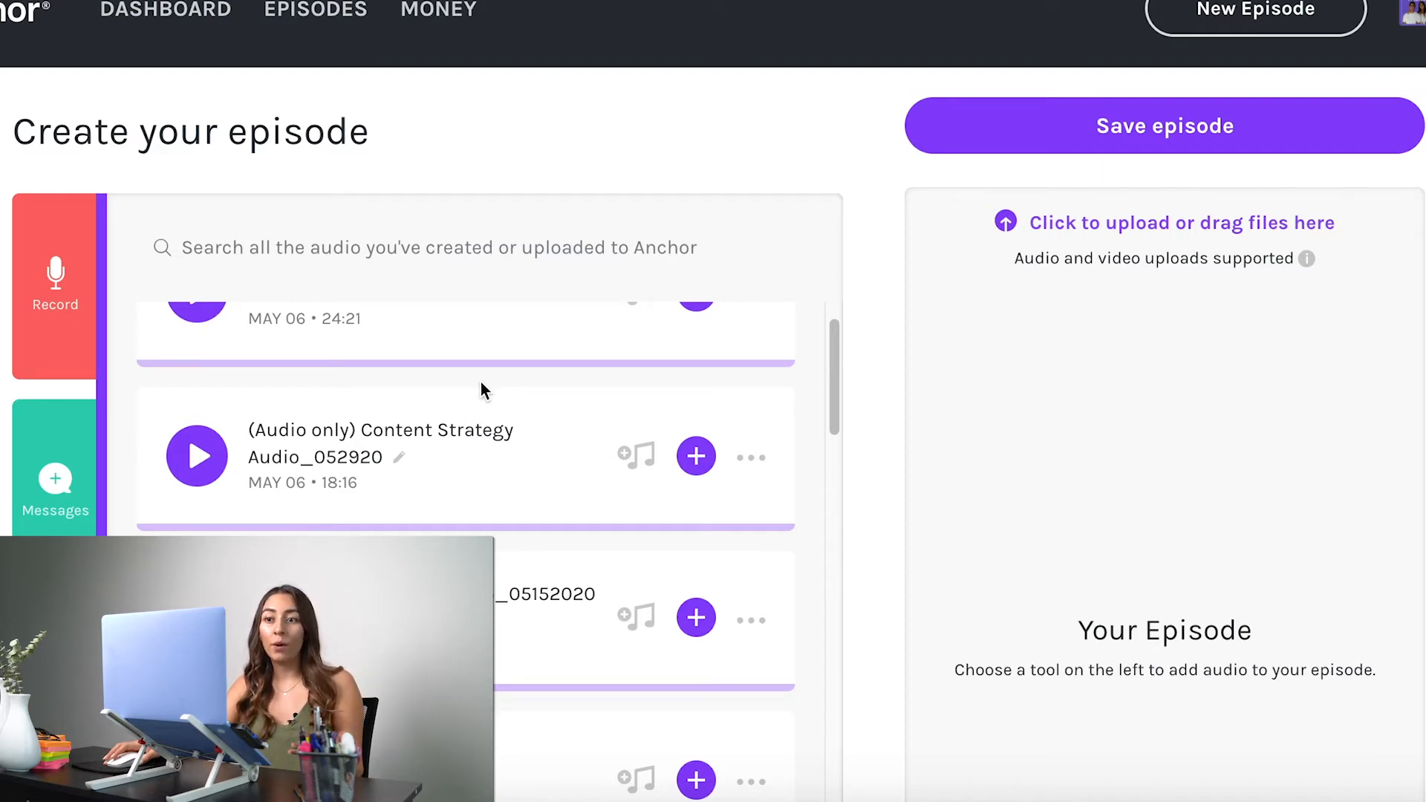
scroll(494, 421, "down", 3)
scroll(522, 416, "down", 10)
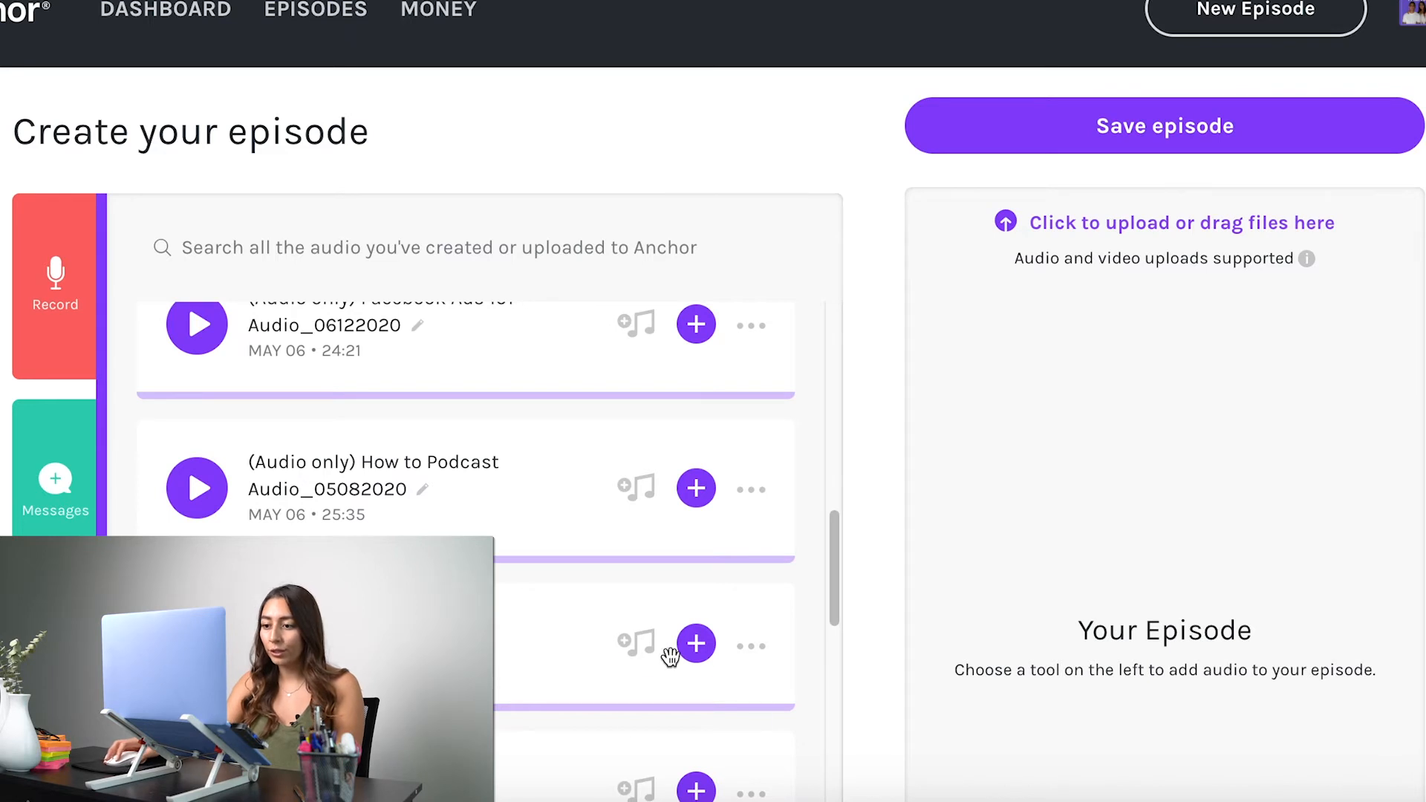
left_click(696, 646)
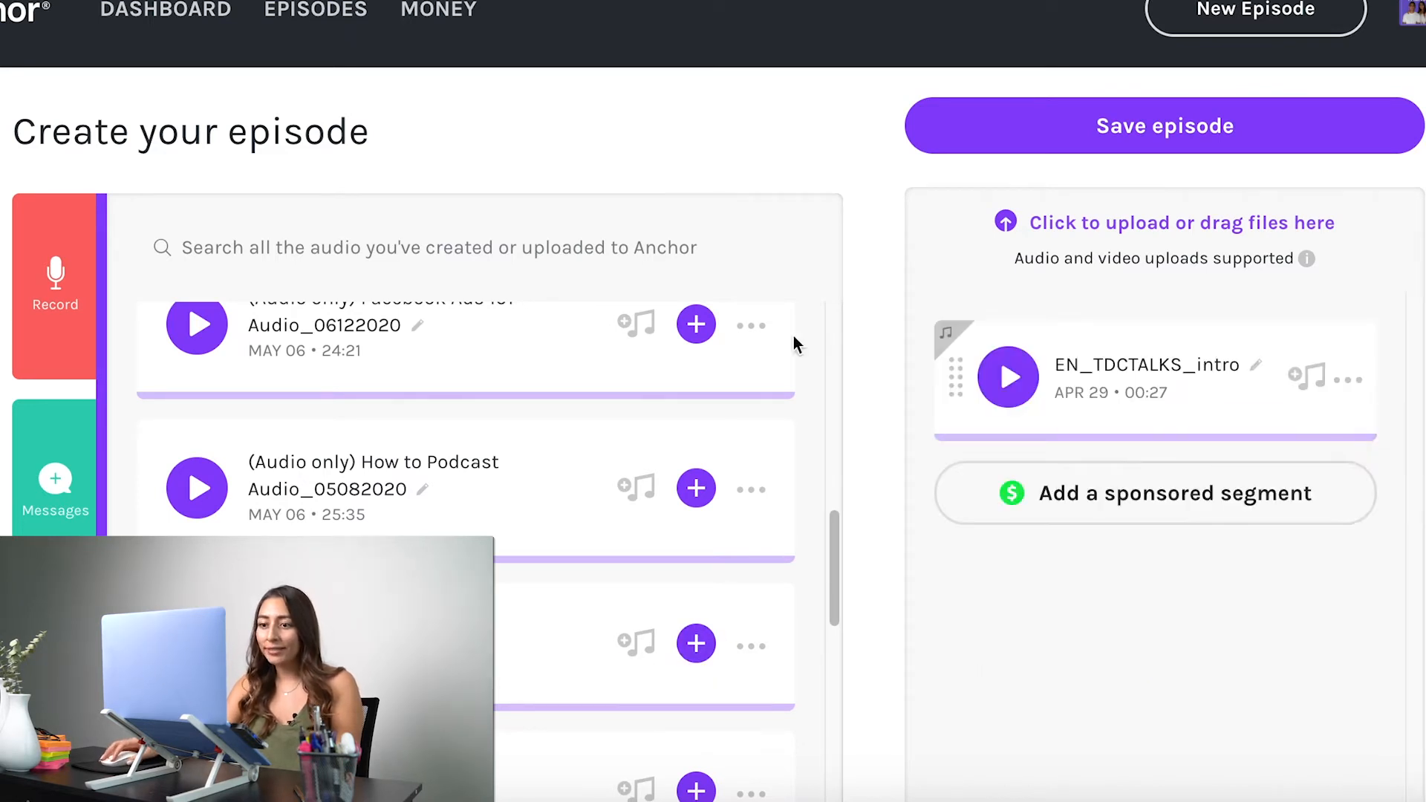
Upload the file How to Podcast Audio_05082020.mp4 from the computer into the episode
scroll(564, 481, "up", 2)
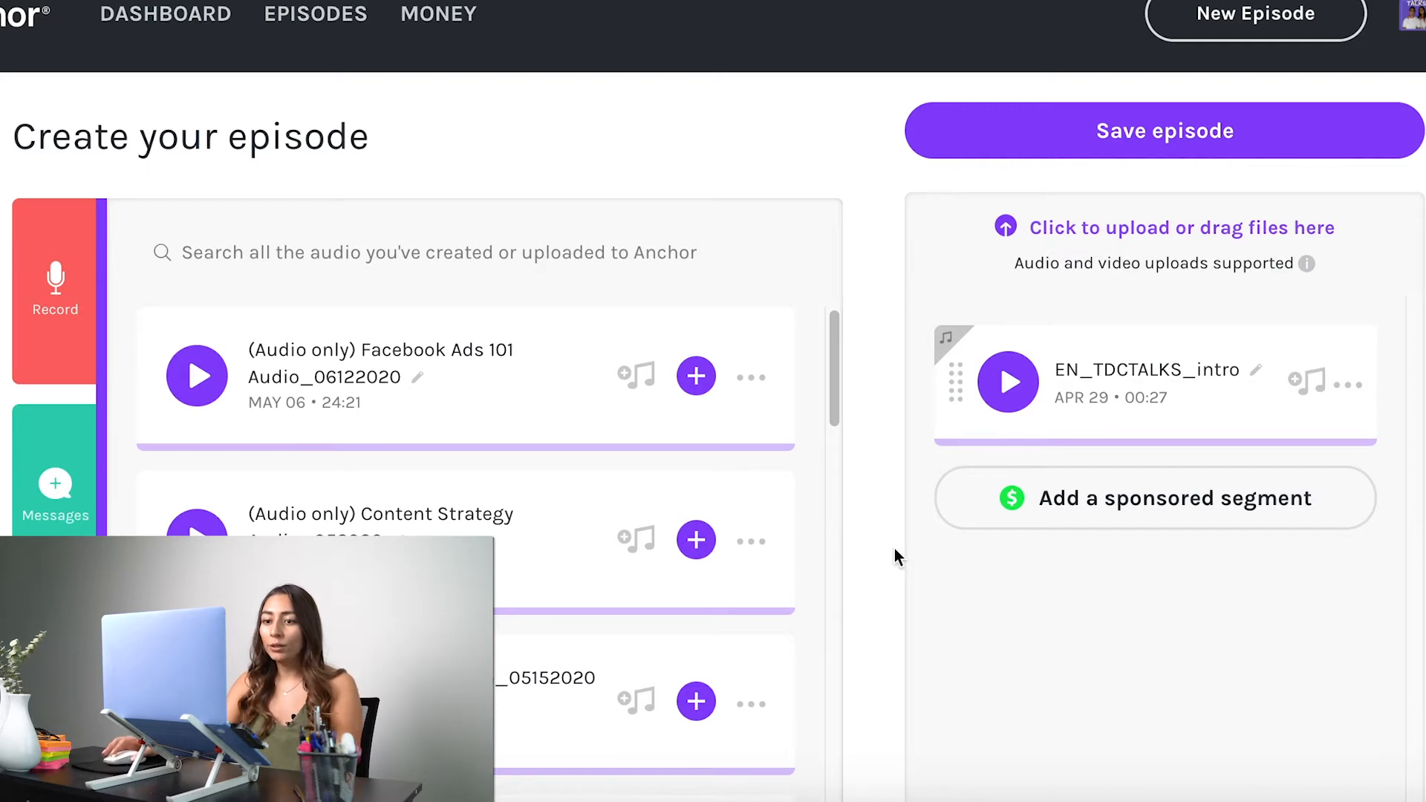
scroll(304, 364, "down", 1)
scroll(304, 364, "down", 3)
scroll(756, 405, "up", 1)
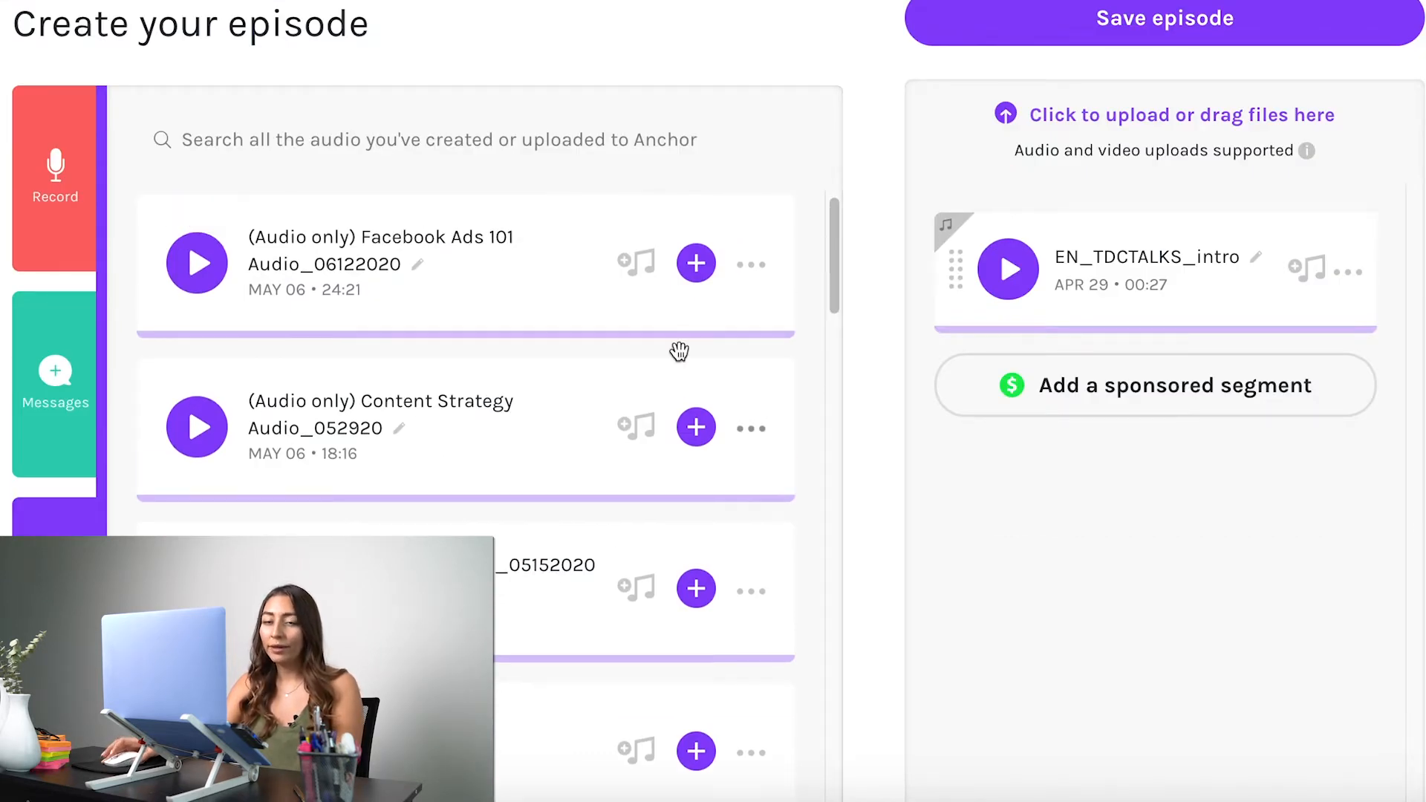
scroll(768, 131, "up", 1)
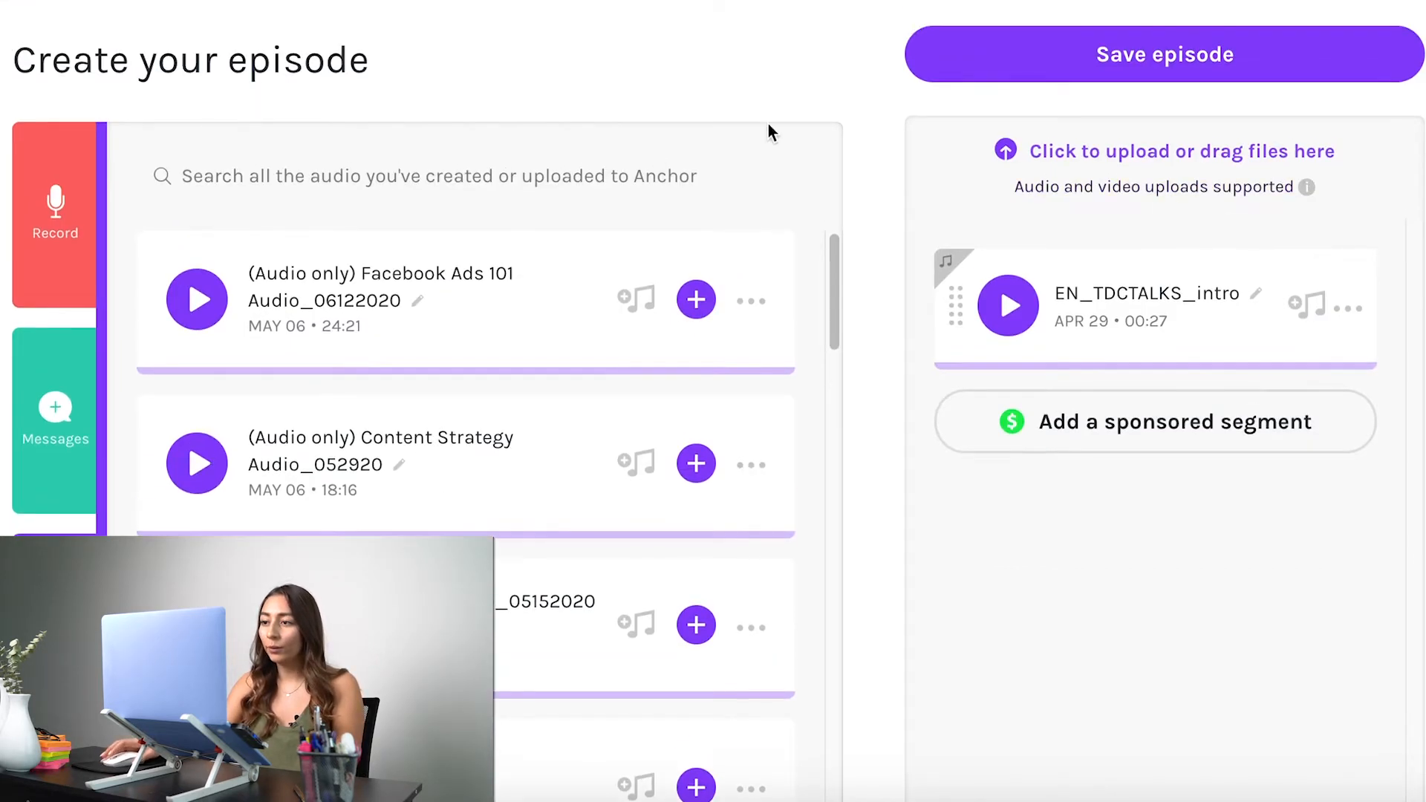
left_click(1196, 158)
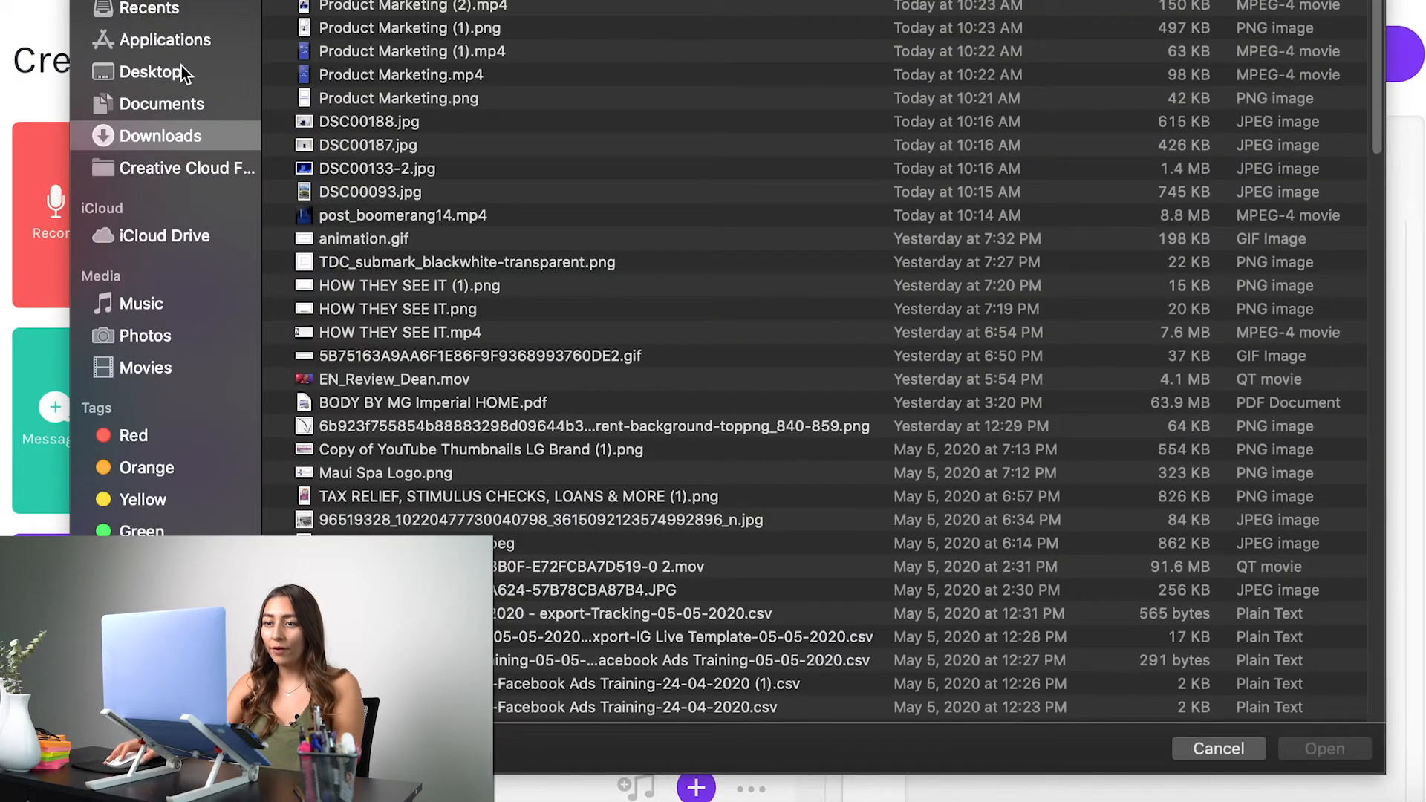
left_click(170, 108)
double_click(364, 6)
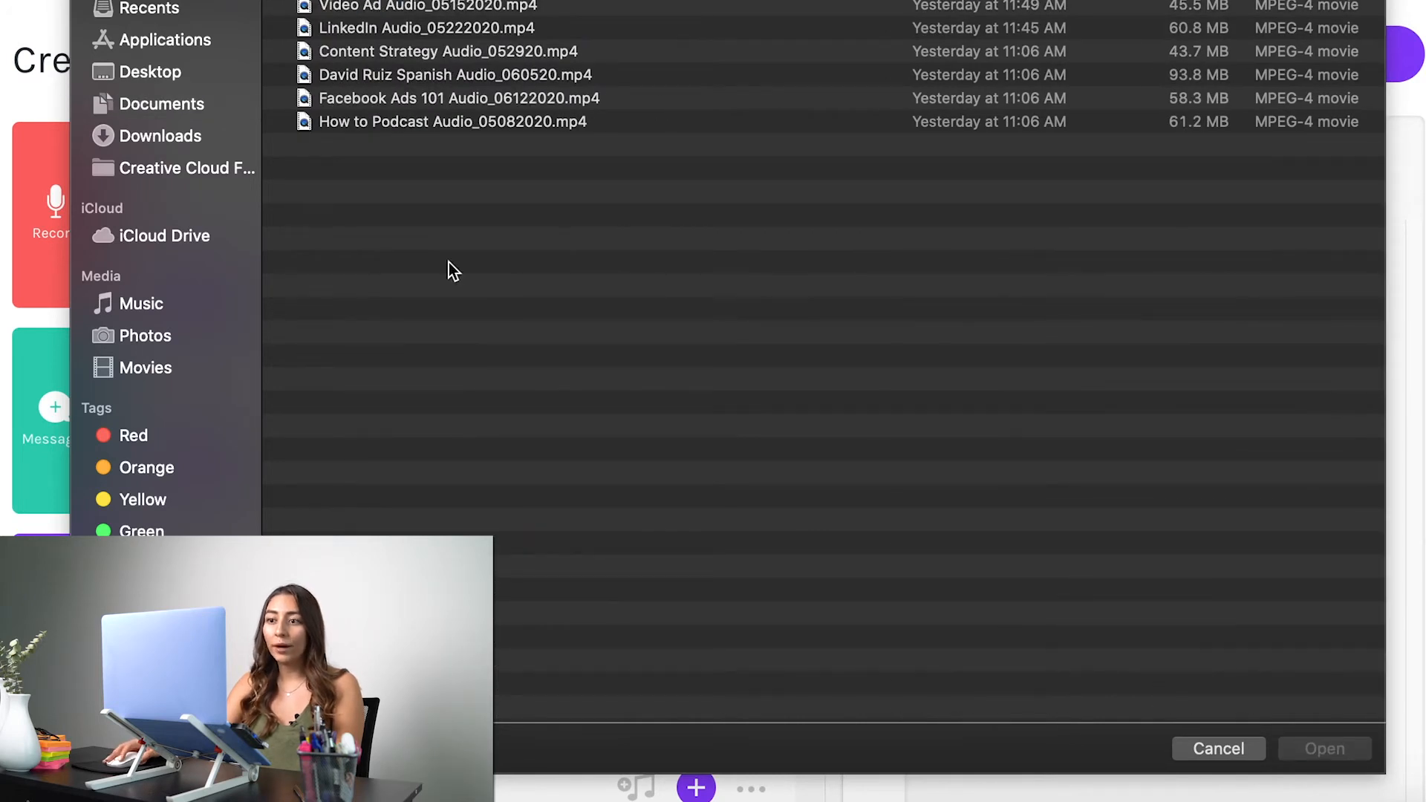
left_click_drag(471, 213, 510, 10)
left_click(617, 280)
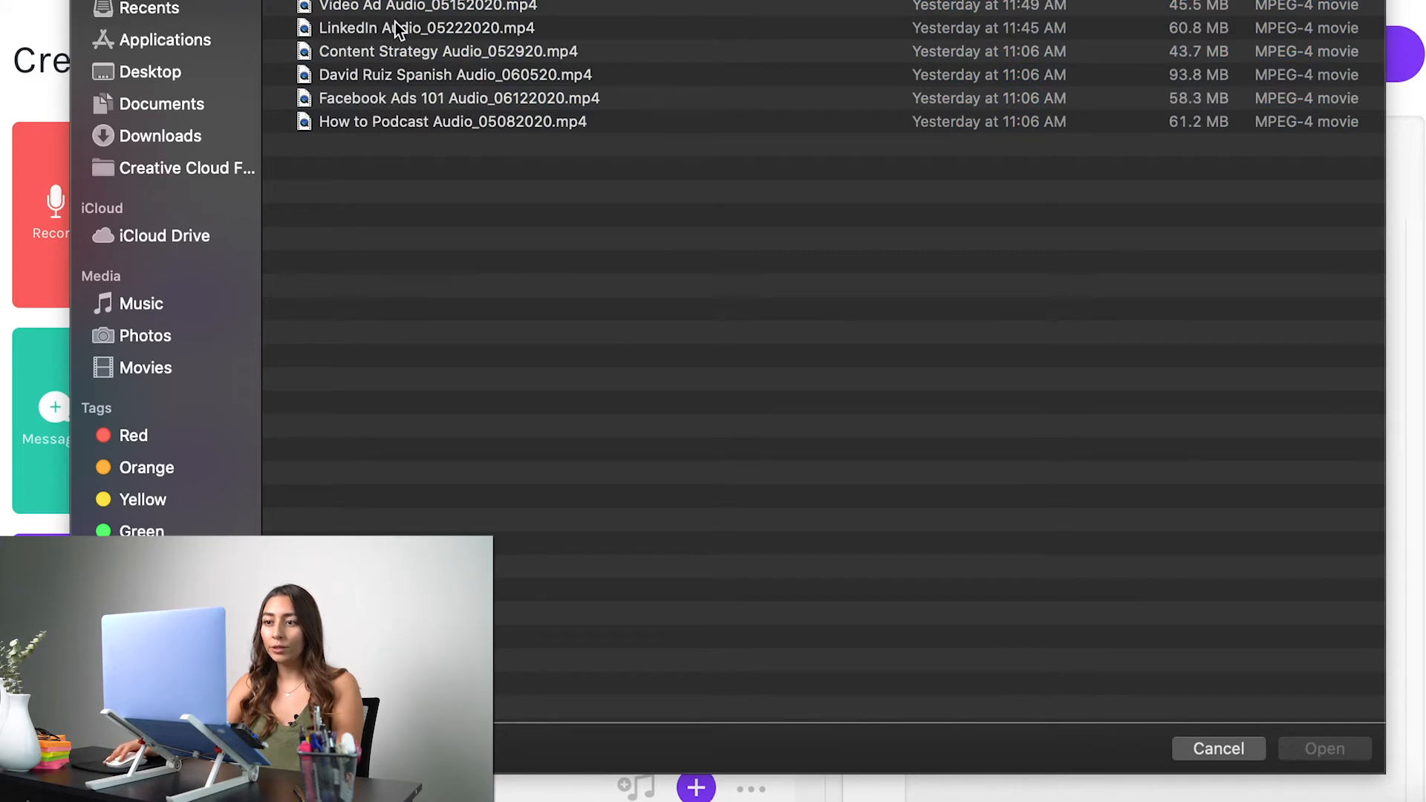
left_click(382, 123)
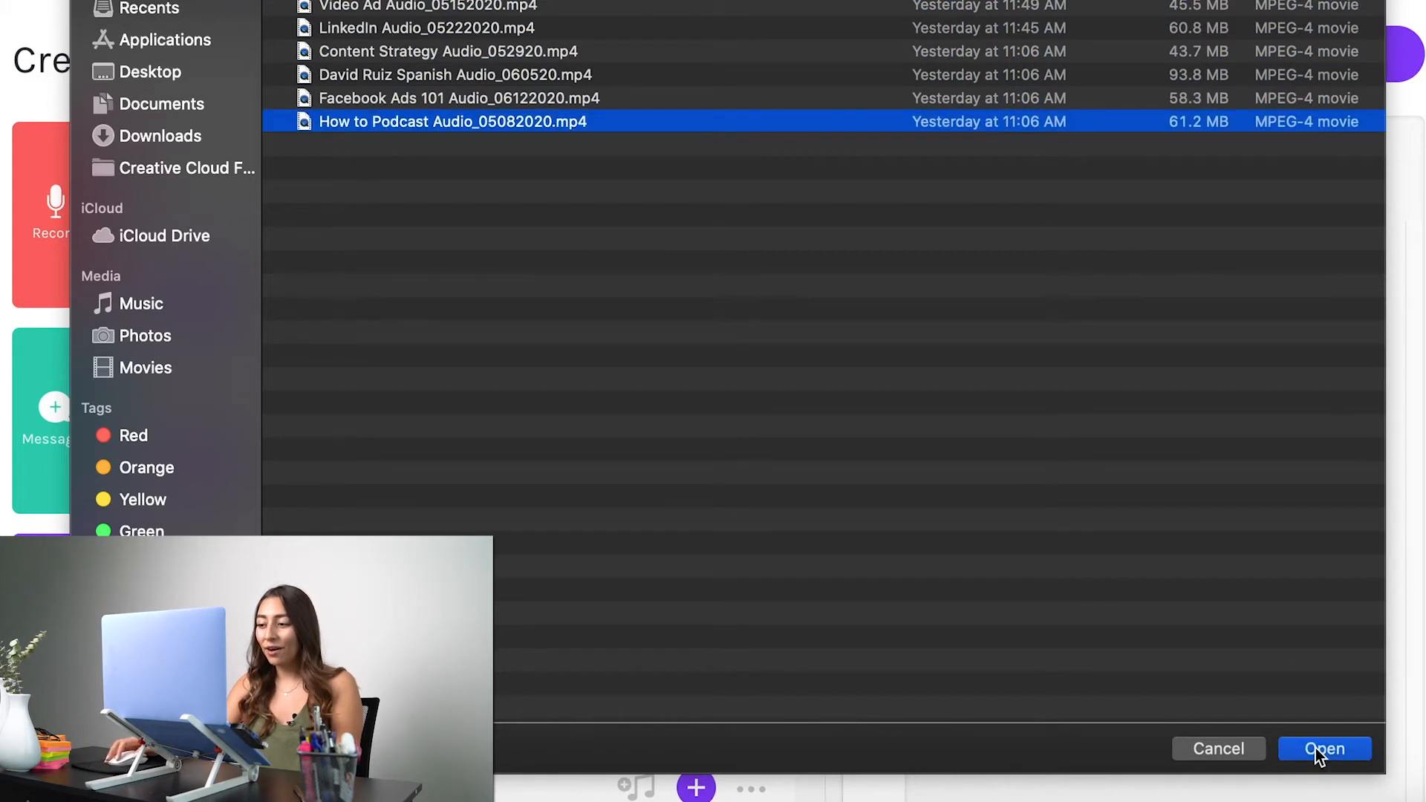
left_click(1315, 747)
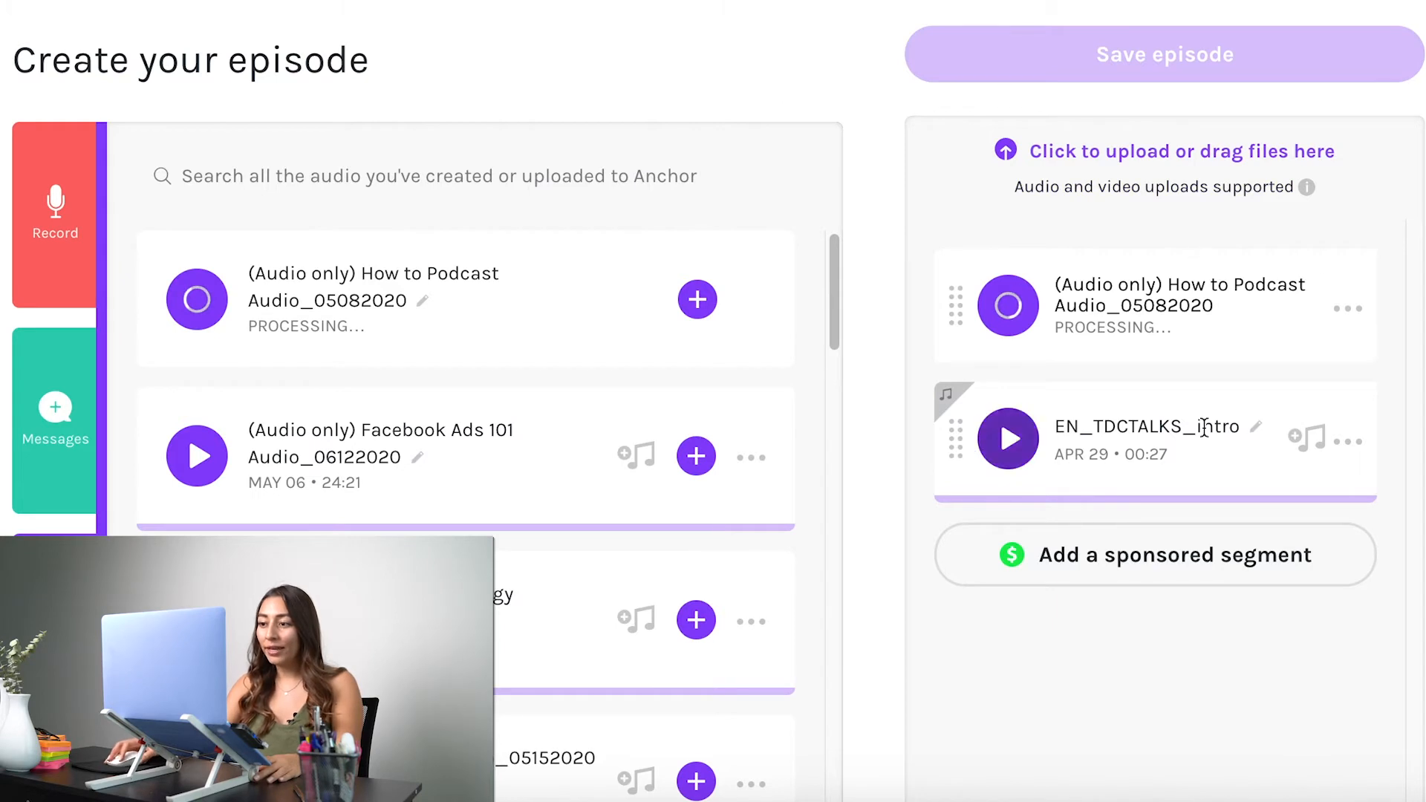
Reorder the episode segments so EN_TDCTALKS_intro comes before the How to Podcast audio
left_click_drag(955, 442, 969, 279)
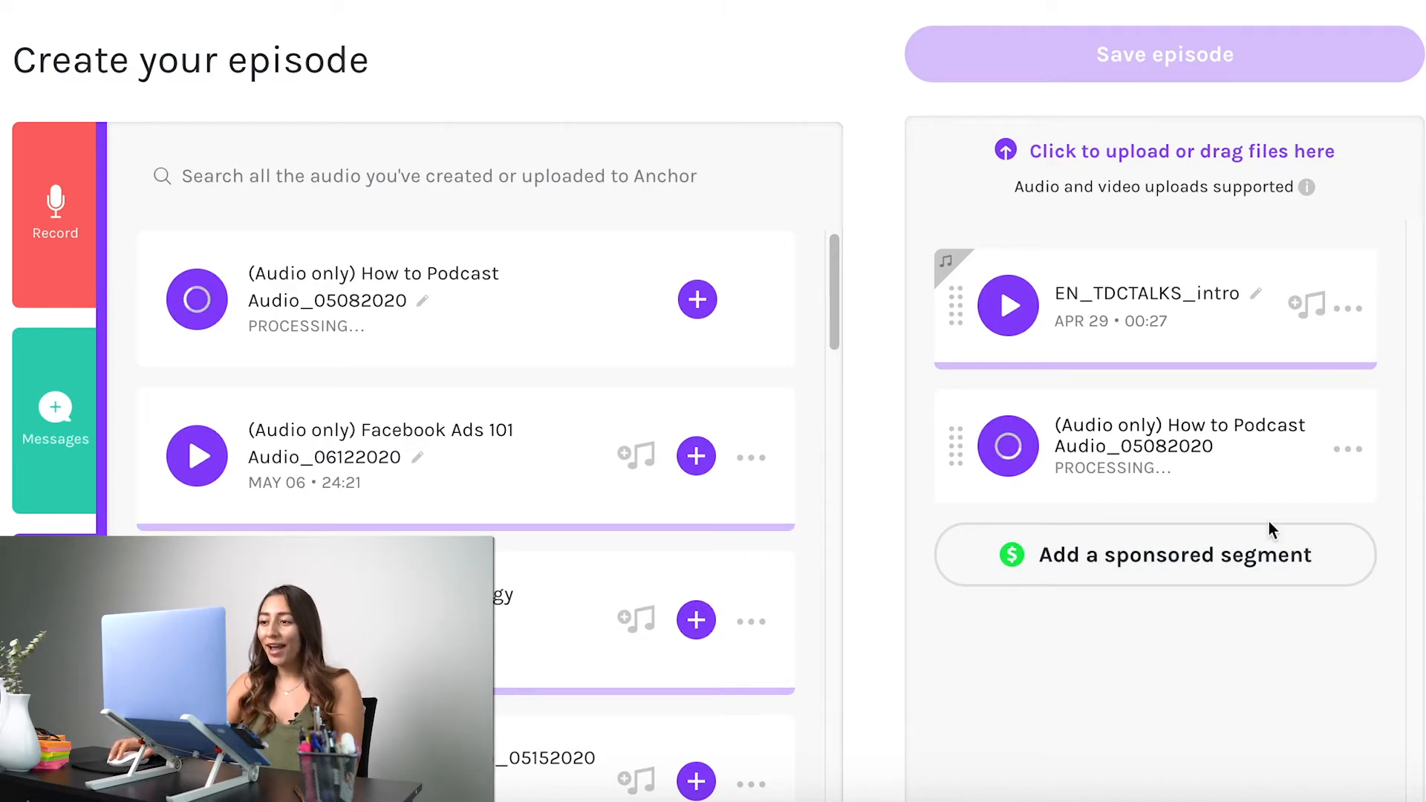
scroll(1040, 334, "up", 1)
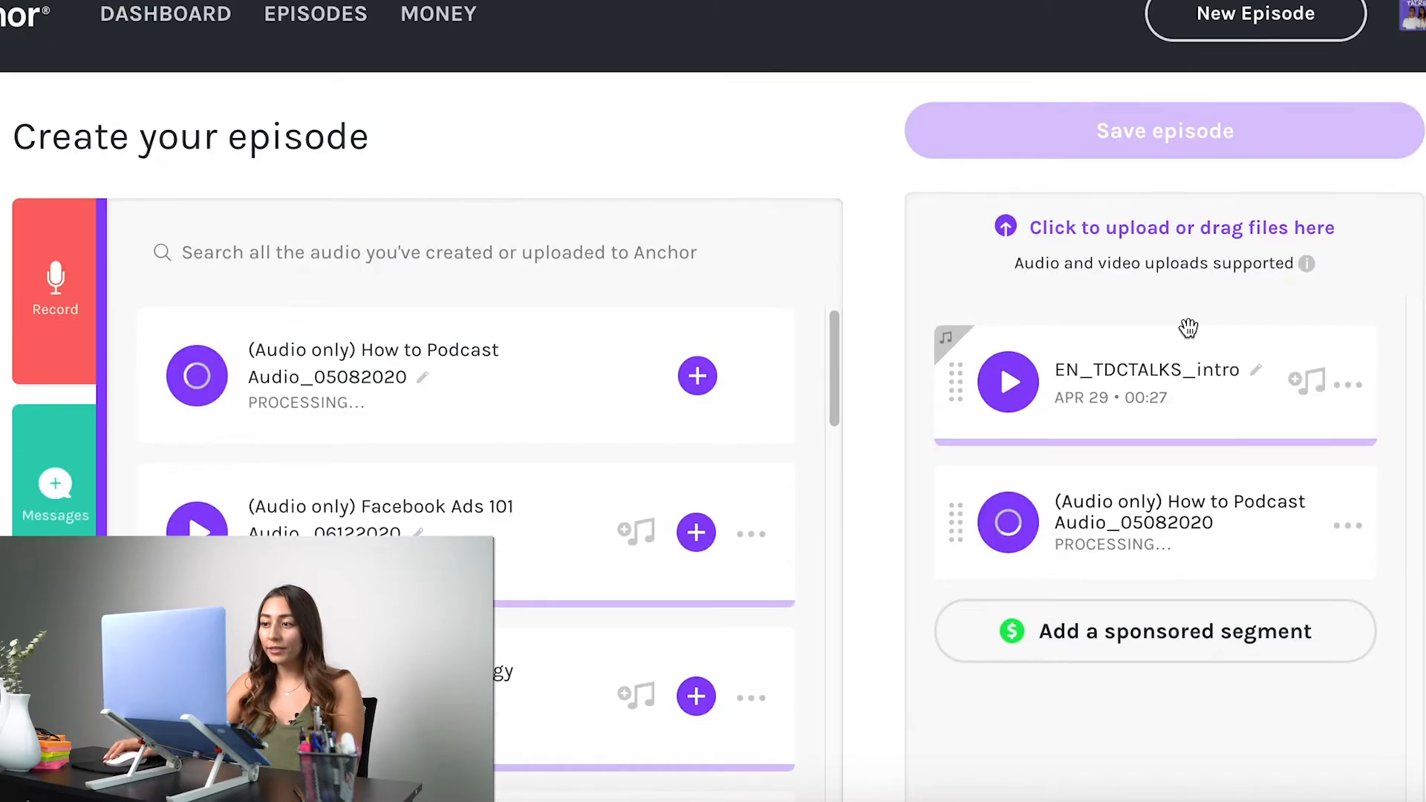
scroll(1292, 323, "down", 2)
scroll(1306, 324, "up", 1)
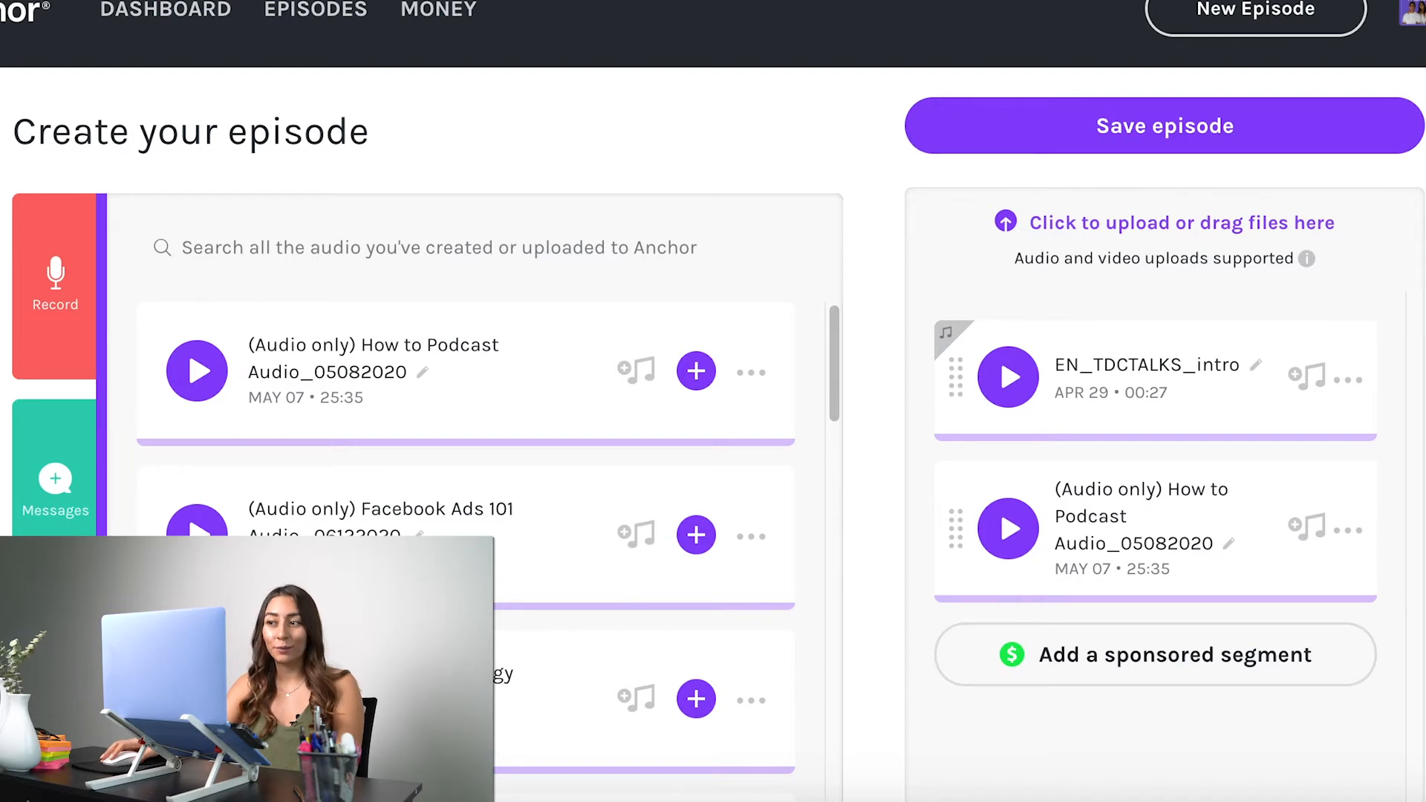
left_click_drag(958, 379, 987, 488)
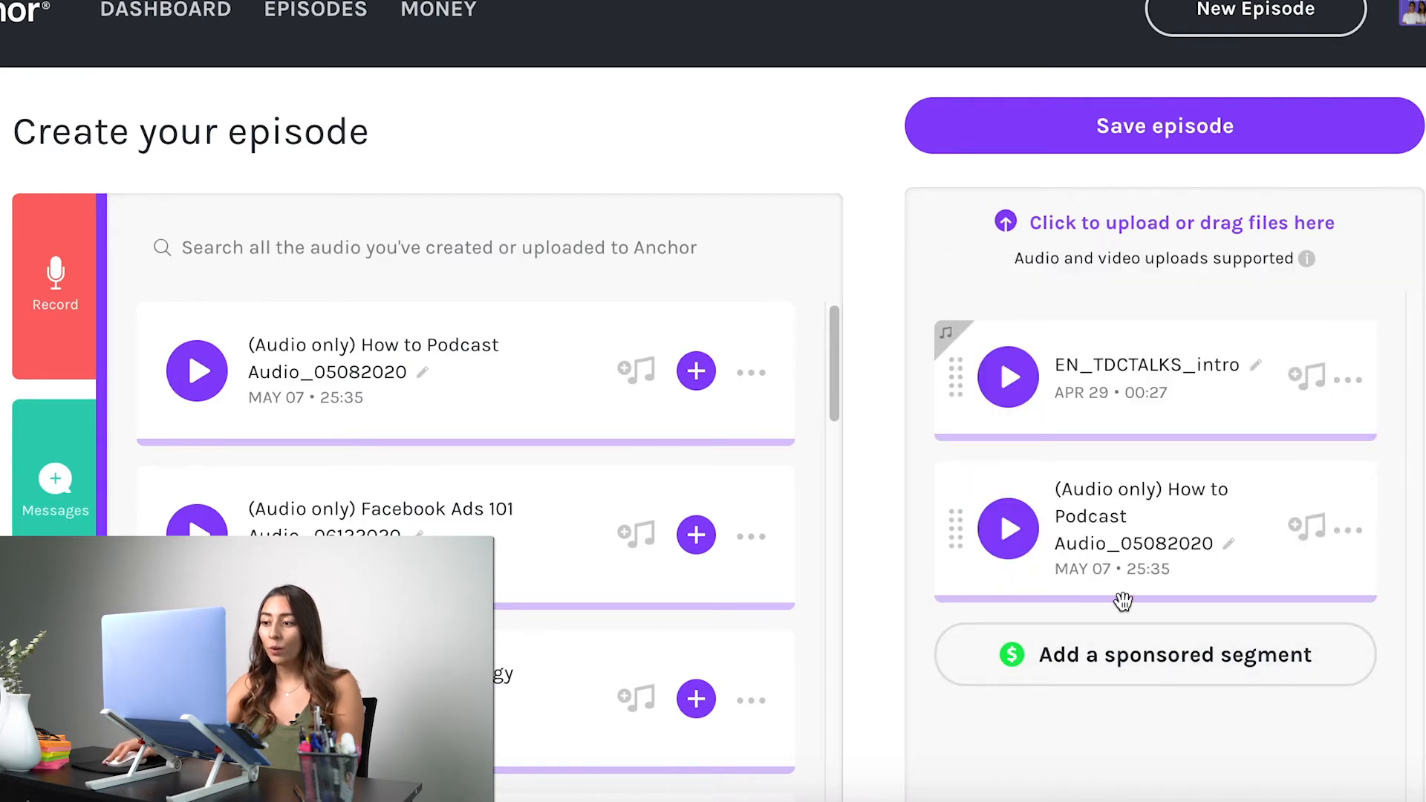
Add a sponsored segment to the episode and move it after the How to Podcast audio
left_click(1070, 670)
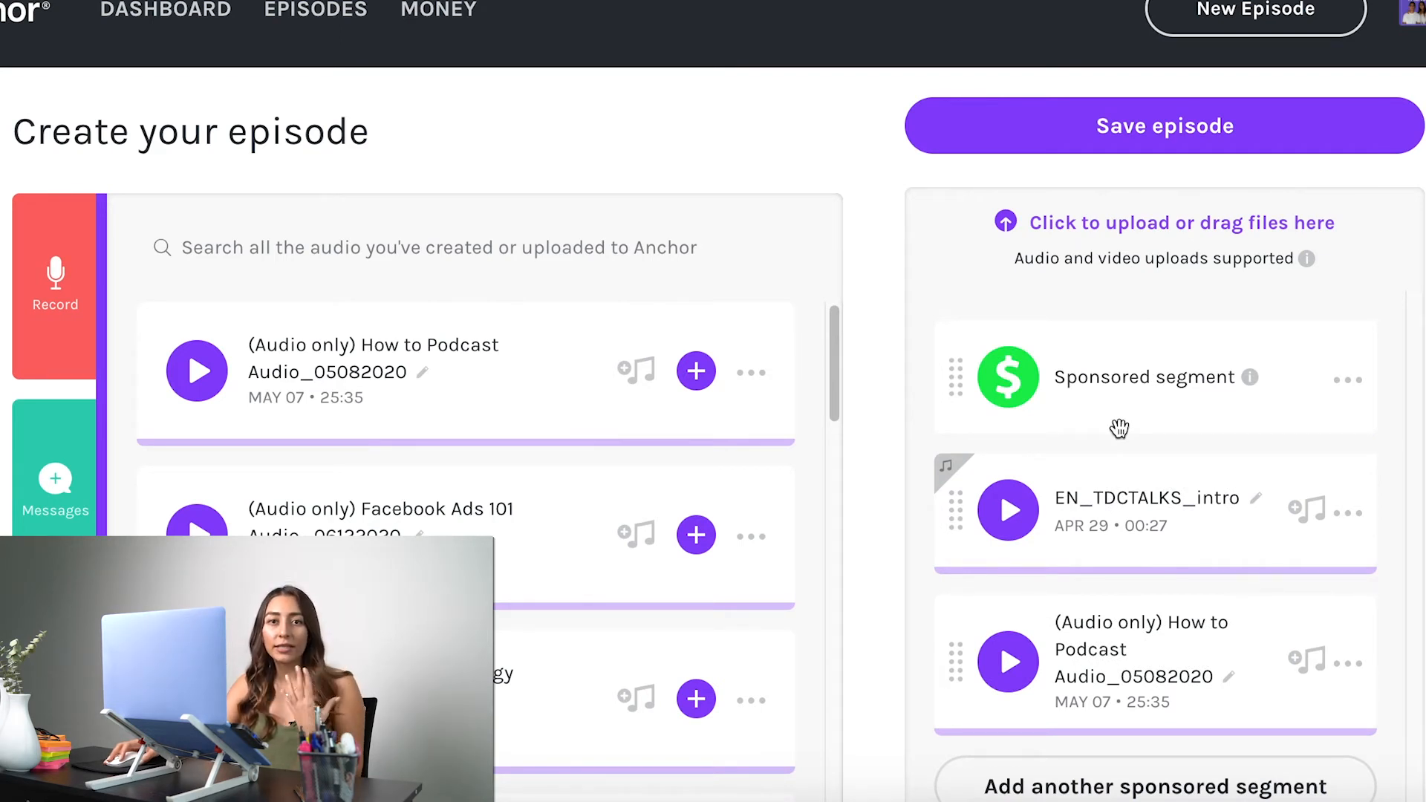
left_click_drag(947, 364, 959, 695)
scroll(966, 245, "down", 2)
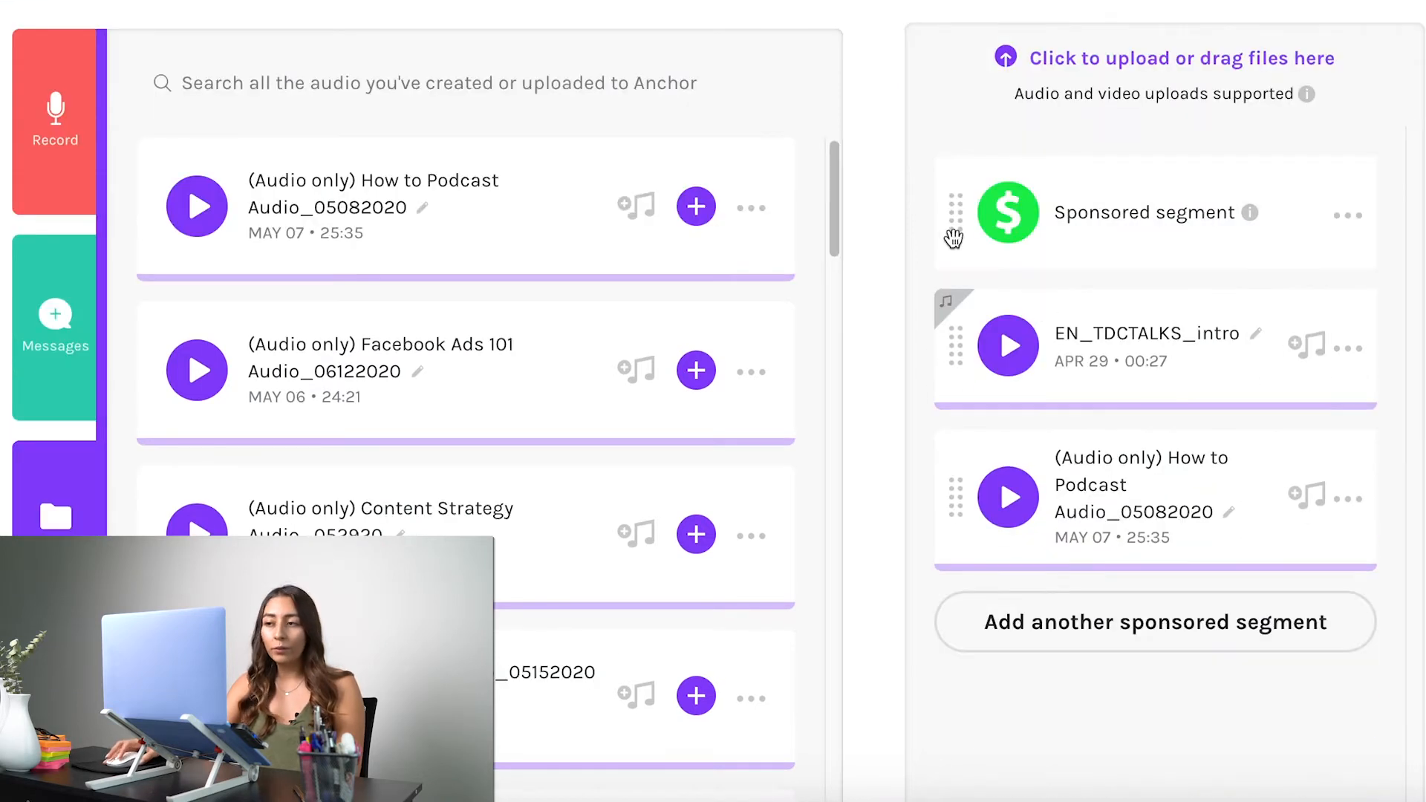
left_click_drag(956, 197, 974, 493)
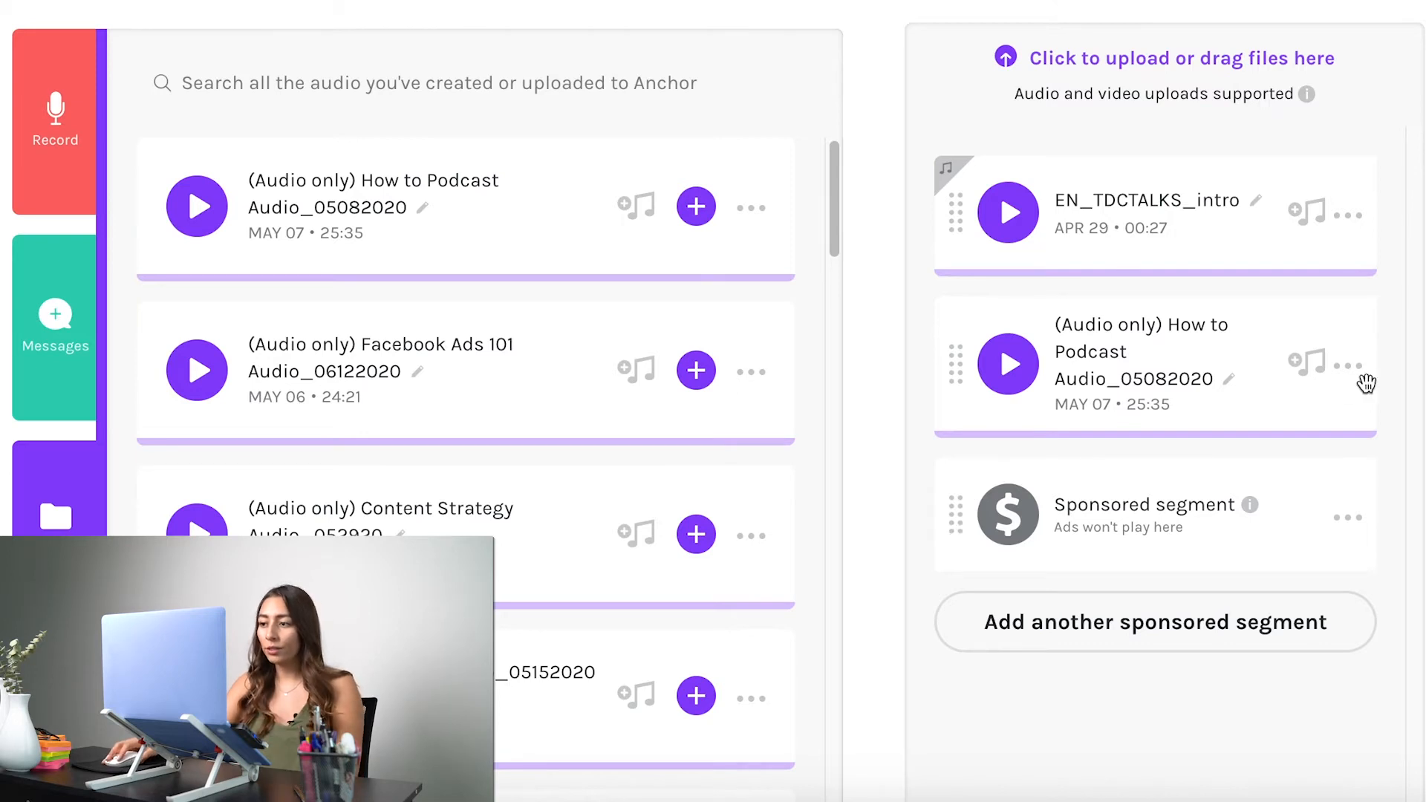
Check the How to Podcast clip's options, and move the sponsored segment between the intro and that clip
left_click(1350, 366)
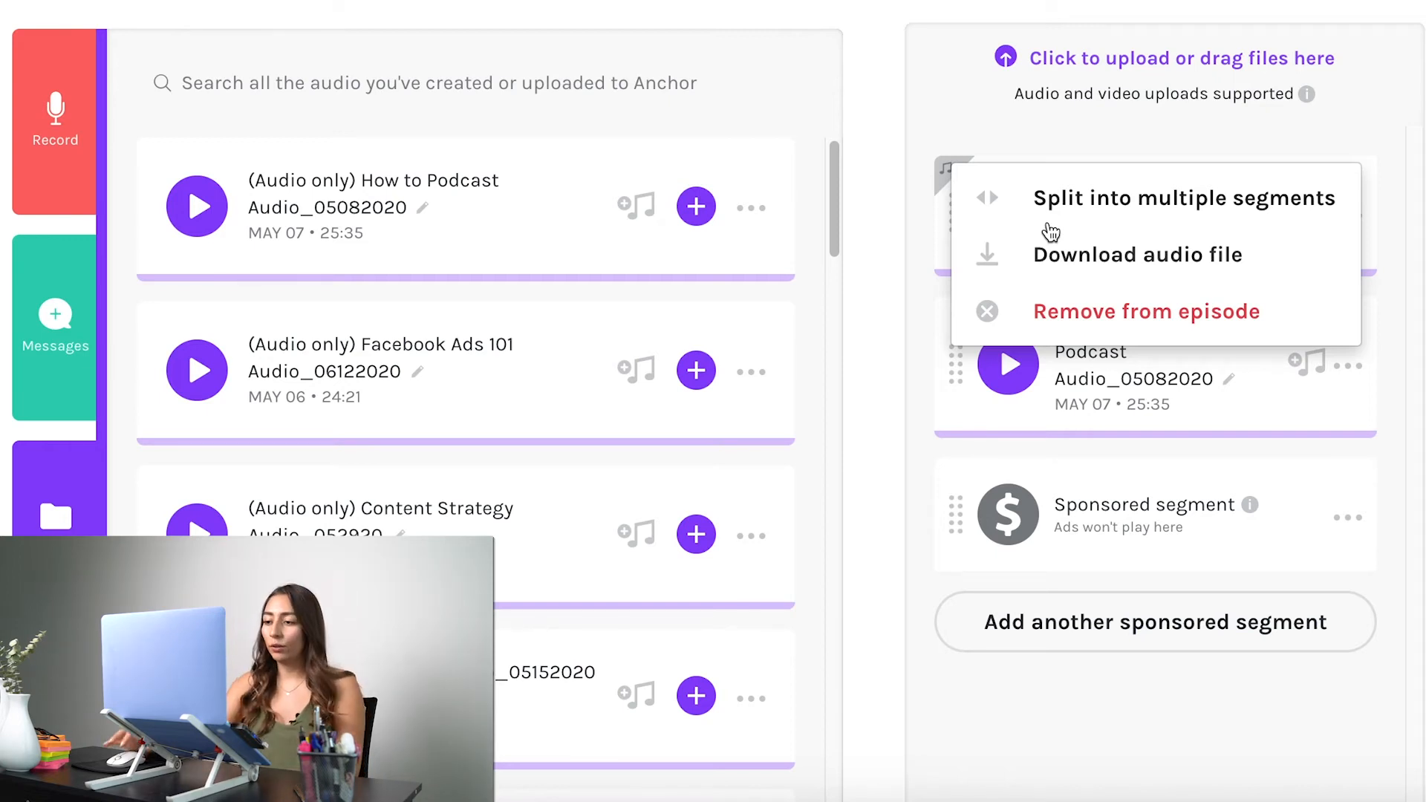
key("Escape")
left_click_drag(956, 507, 966, 355)
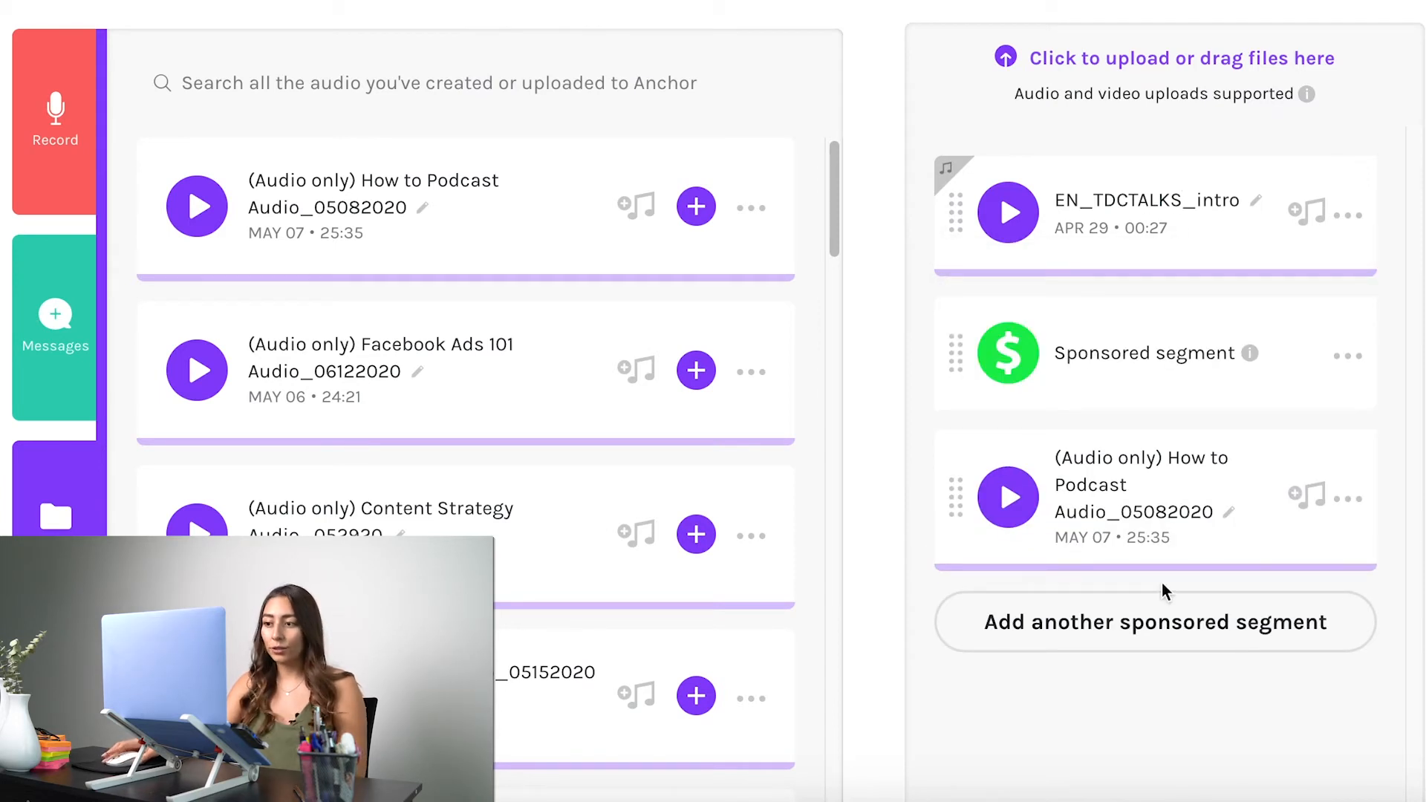
Save the assembled episode and continue to its episode options
scroll(1164, 592, "down", 5)
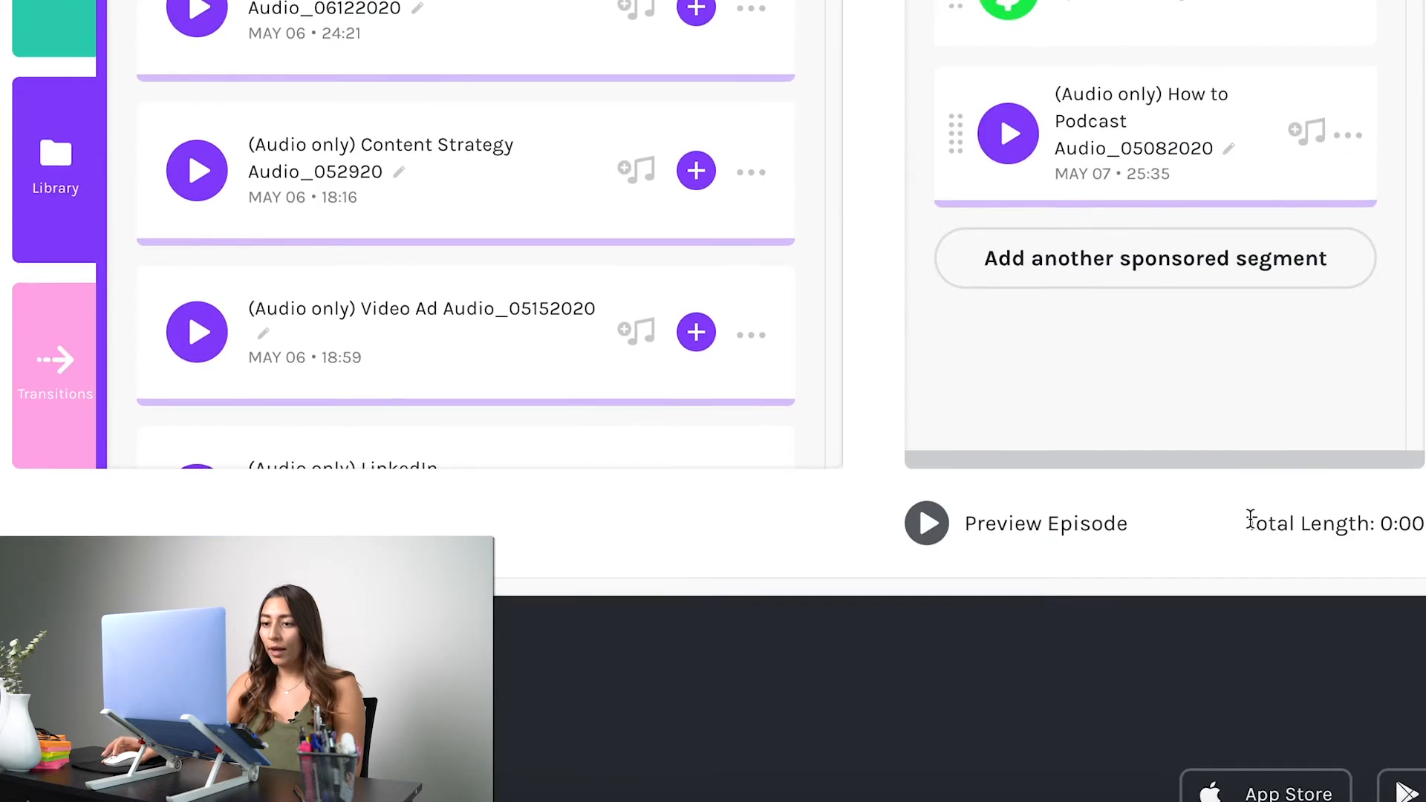
scroll(1242, 509, "up", 5)
left_click(1181, 149)
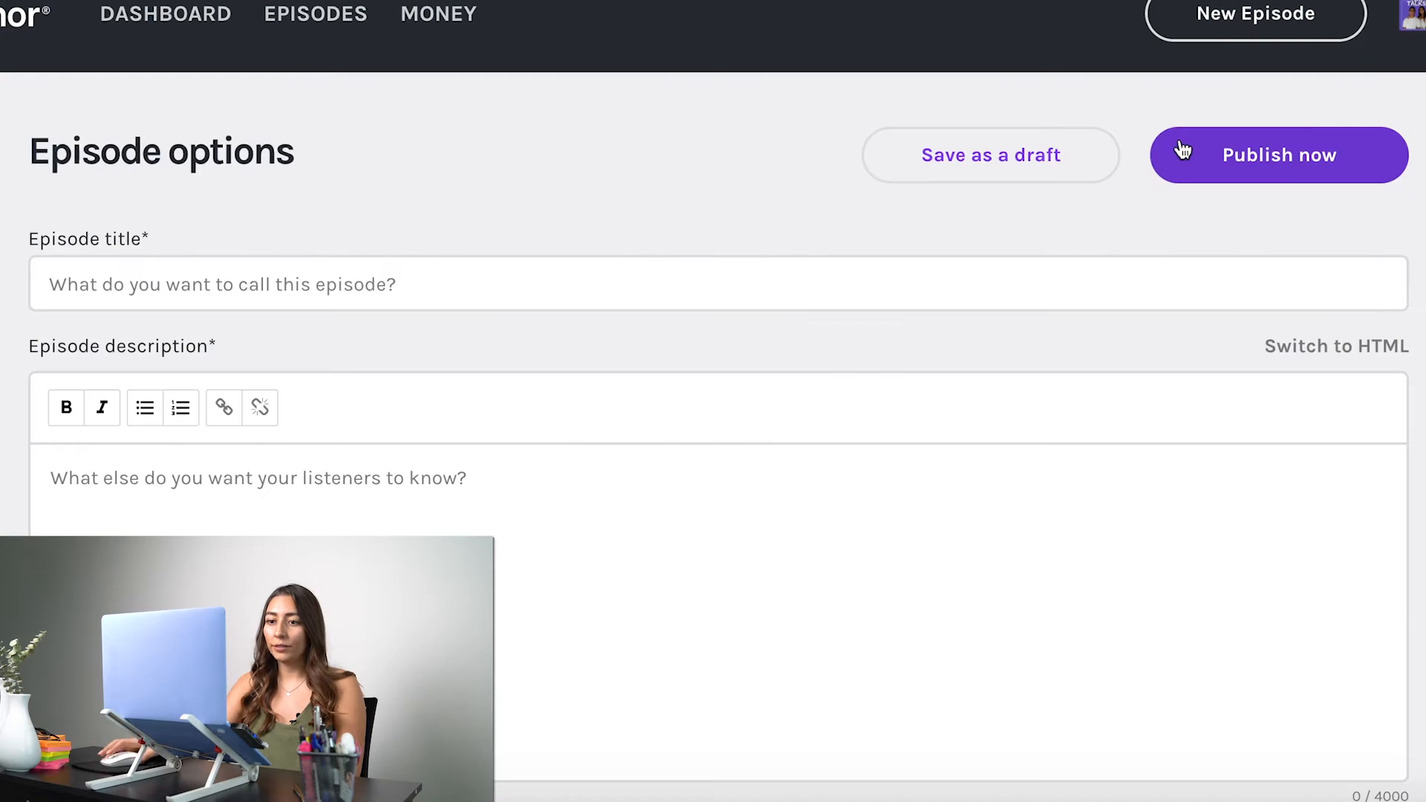
Enter the episode title "Step by step process to LAUNCHING your PODCAST!"
left_click(153, 293)
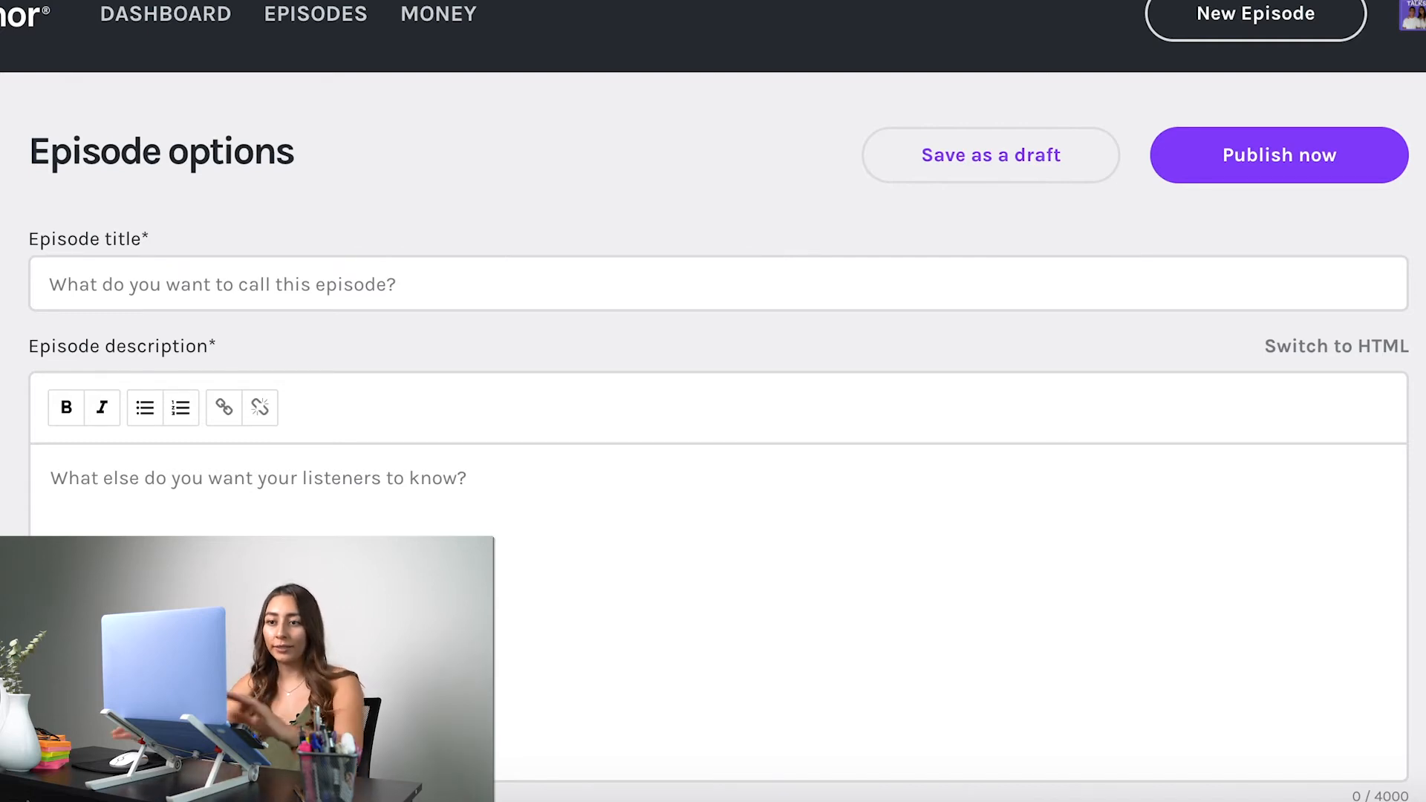
left_click(270, 272)
type("Step by step process to LAUNCHING your PODCAST!")
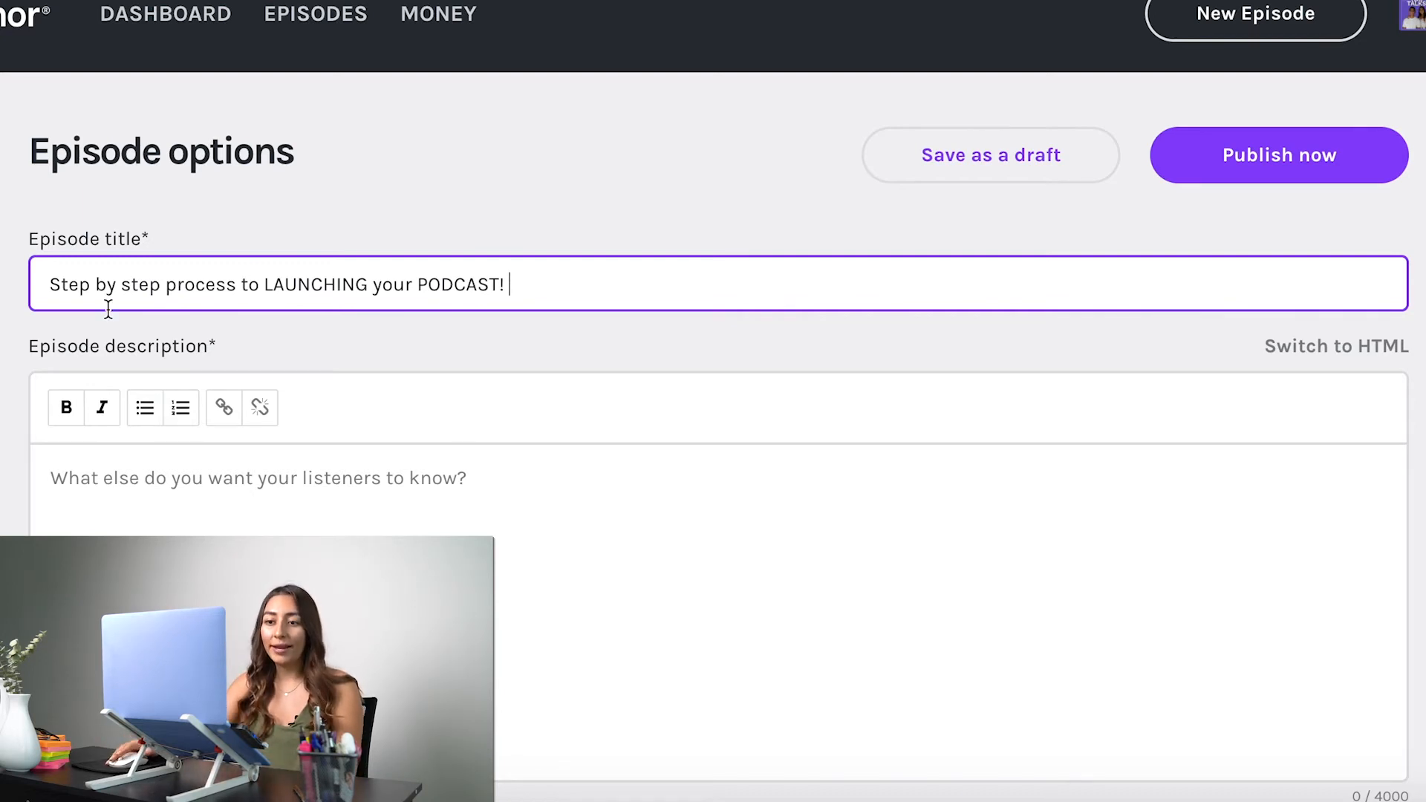
Enter the episode description "Learn from the TDC Host … on how to launch your own video podcast!", filling in the two hosts' first names
scroll(127, 435, "down", 1)
left_click(146, 422)
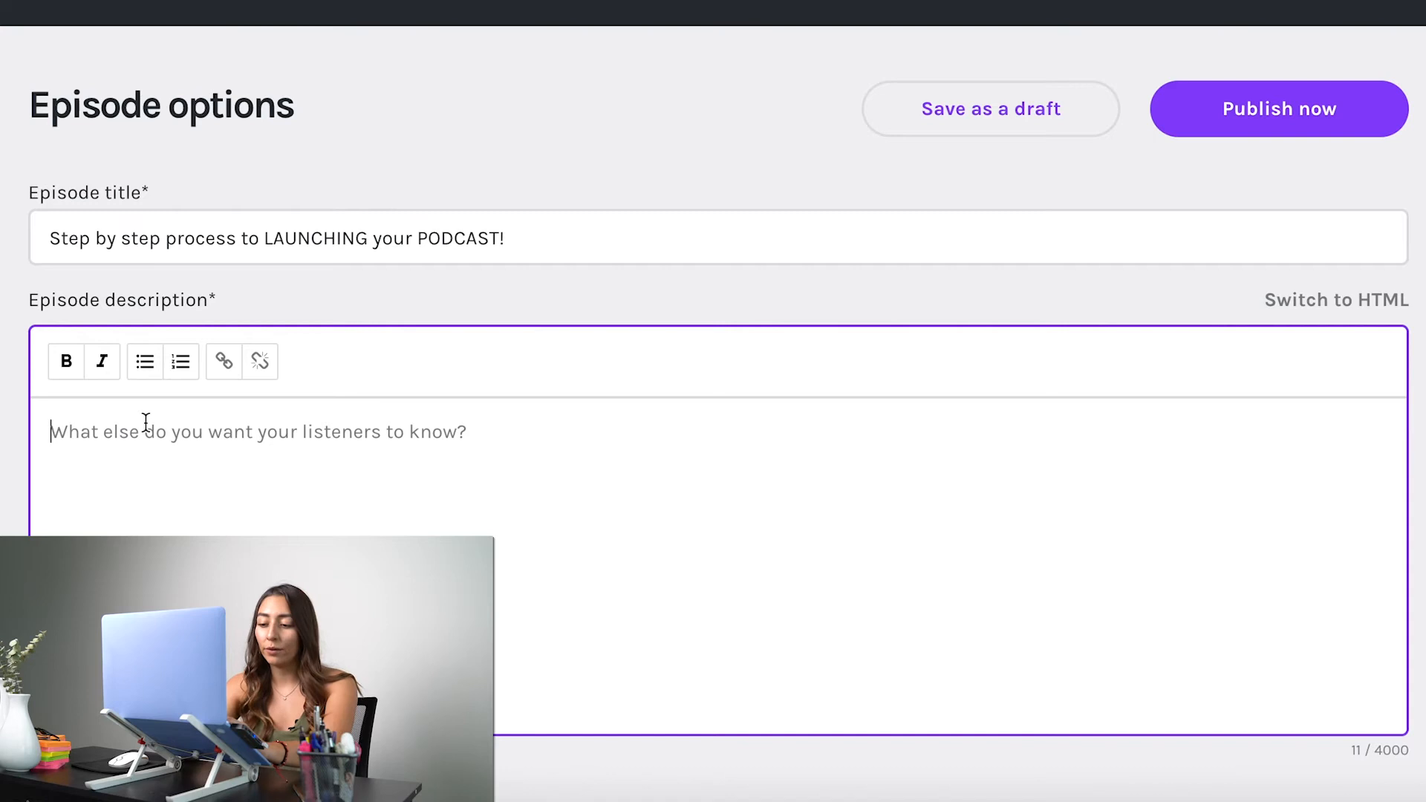
type("LEARN")
key("BackSpace")
key("BackSpace")
key("BackSpace")
key("BackSpace")
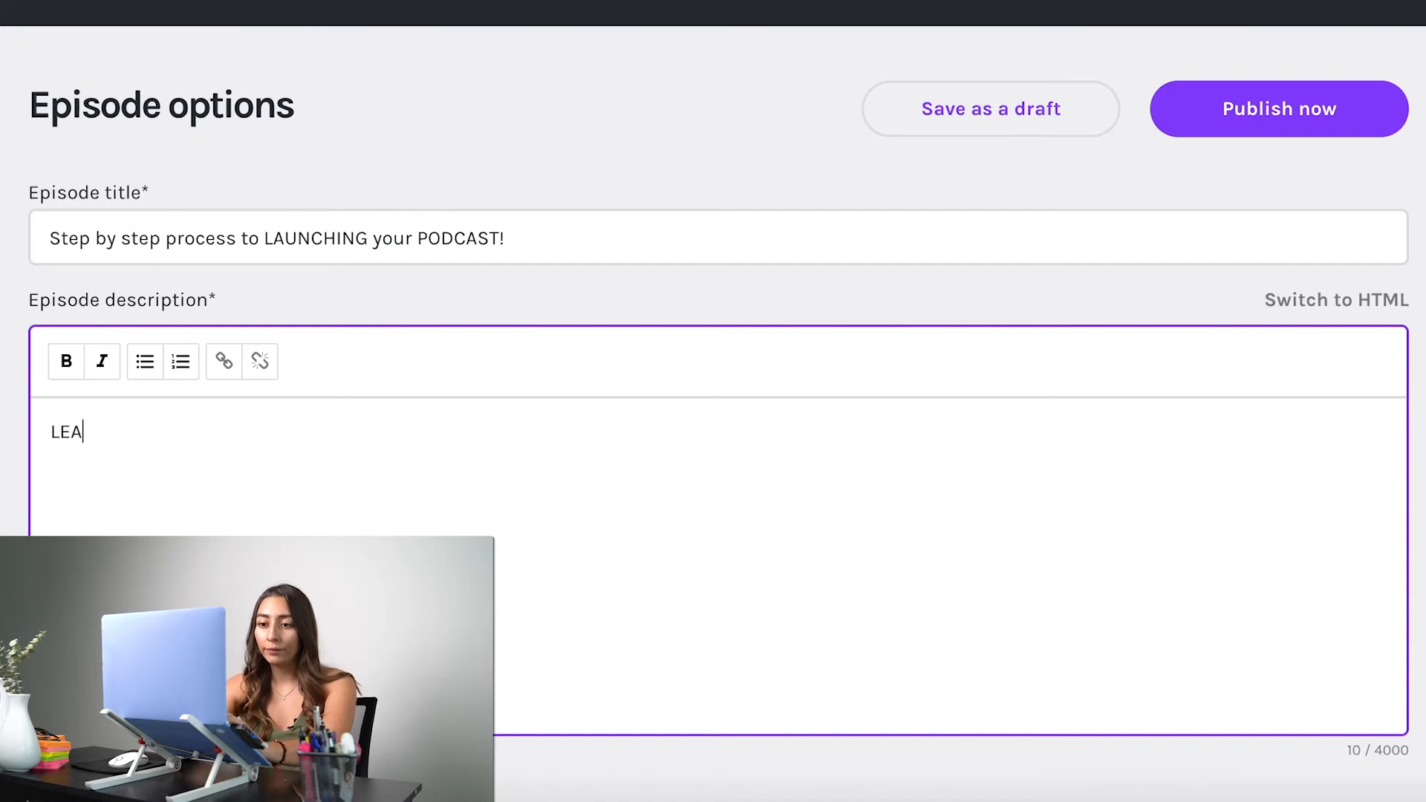
type("earn for")
key("BackSpace")
key("BackSpace")
type("rom the TDC HOs")
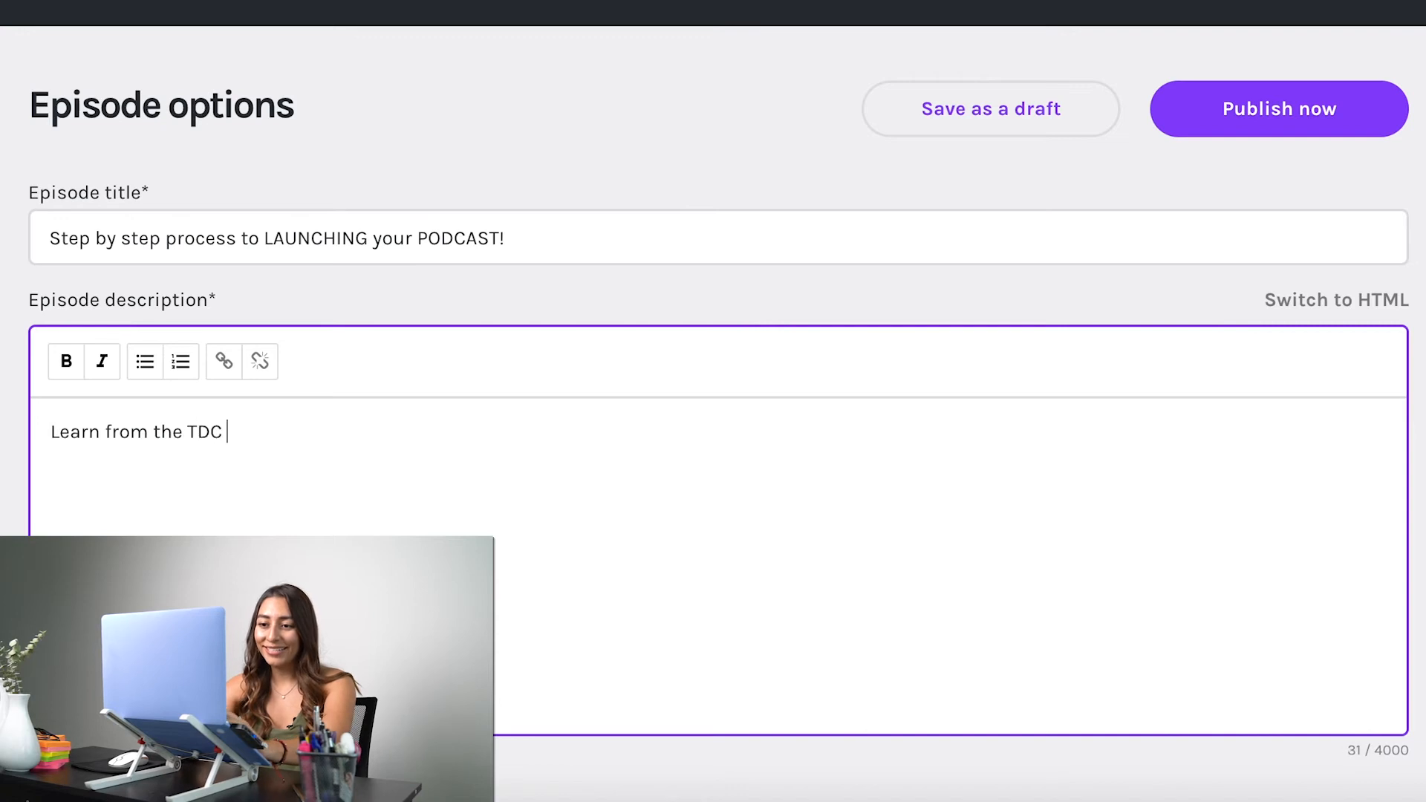
key("BackSpace")
key("BackSpace")
type("ost Laura nad")
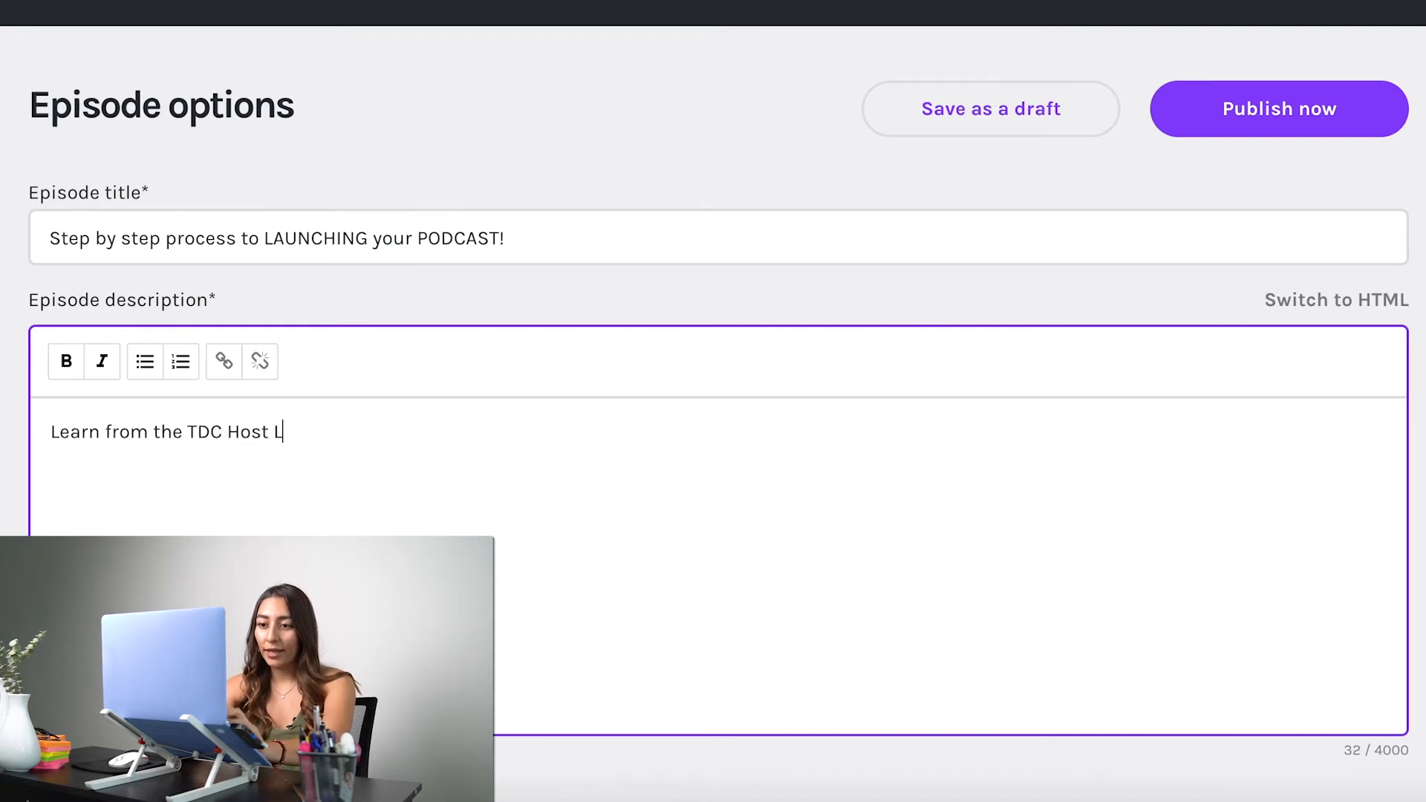
key("BackSpace")
key("BackSpace")
key("BackSpace")
type("and GAbri")
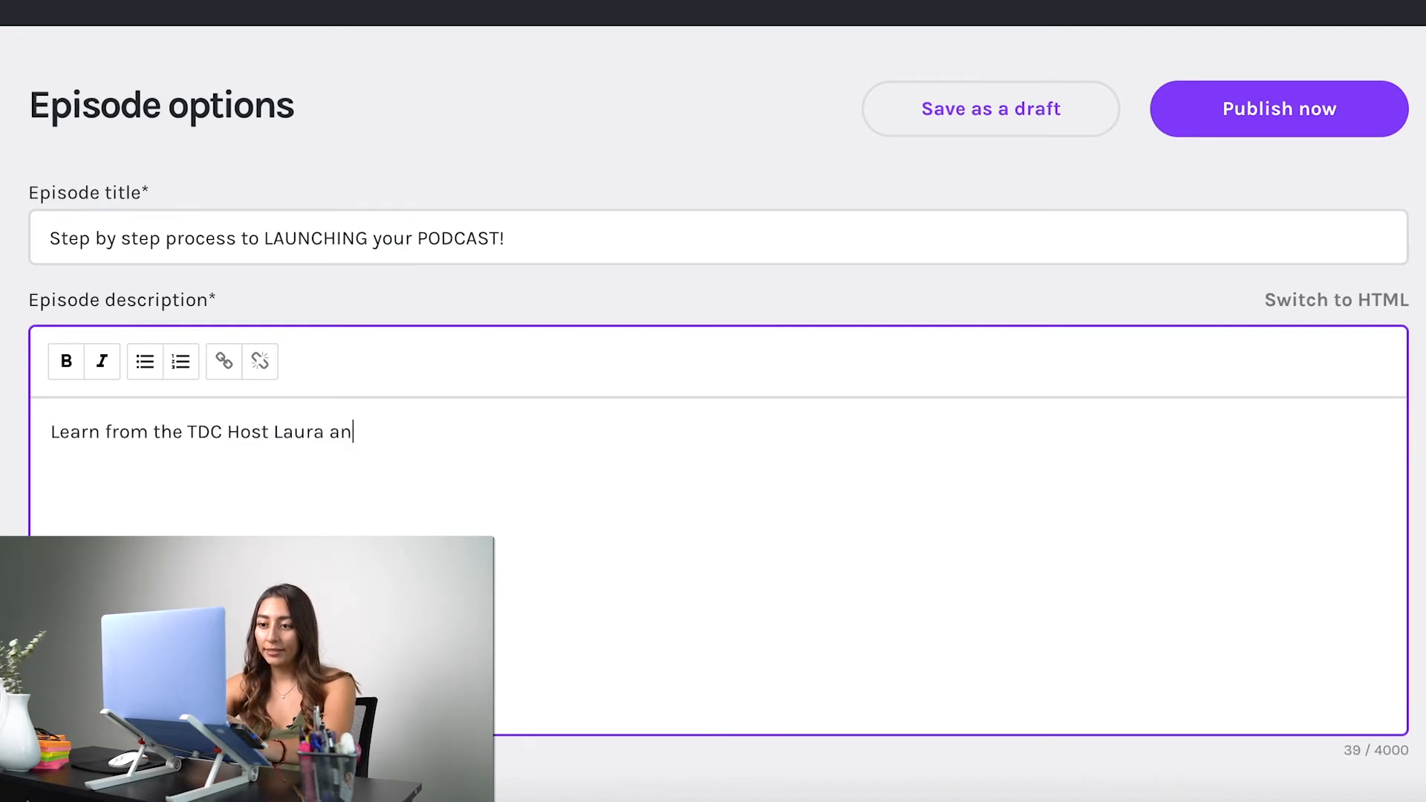
key("BackSpace")
key("BackSpace")
key("BackSpace")
key("BackSpace")
type("abr")
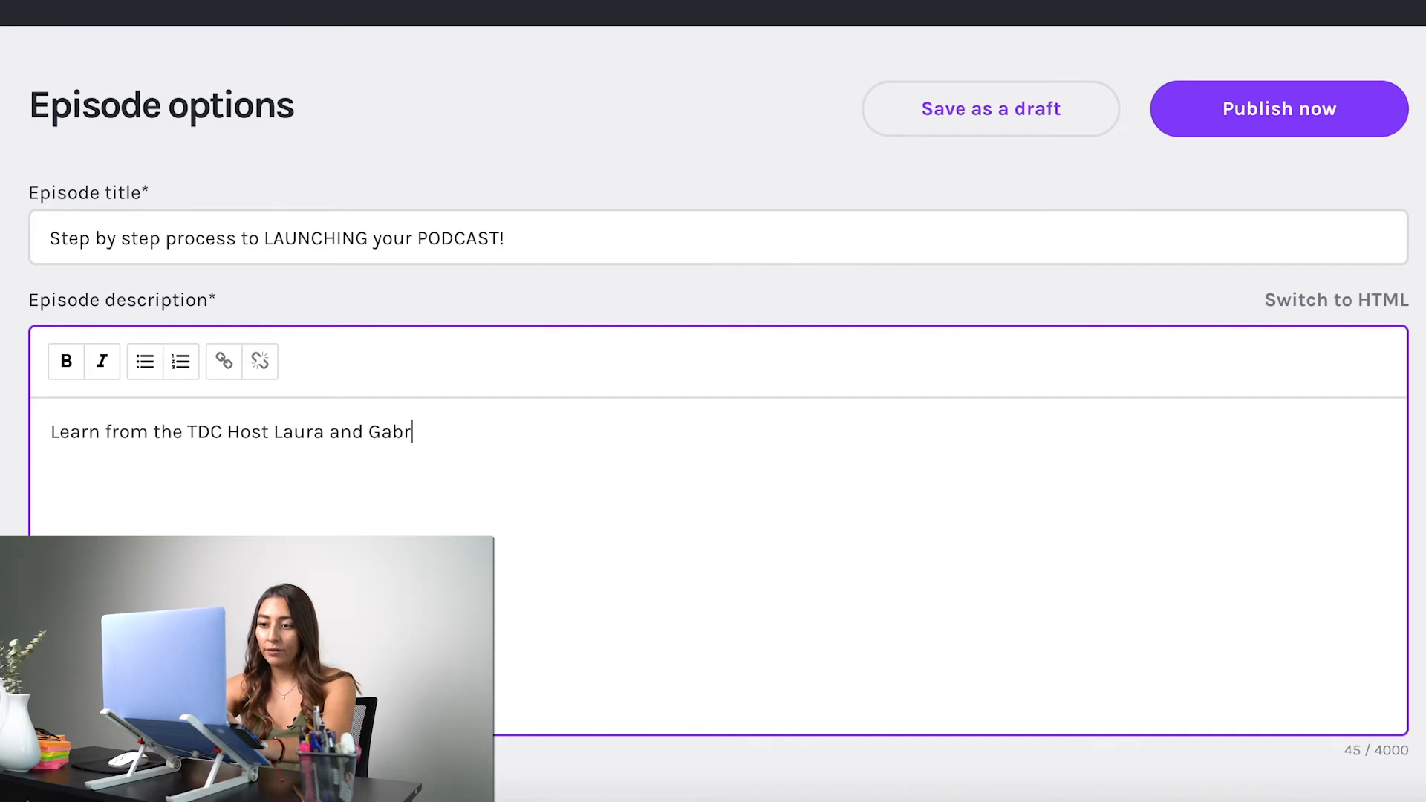
type("iel on ho")
key("BackSpace")
key("BackSpace")
type("on how ")
type("tol")
type("launch your")
key("BackSpace")
type("r own video prod")
key("BackSpace")
key("BackSpace")
key("BackSpace")
type("odcast!")
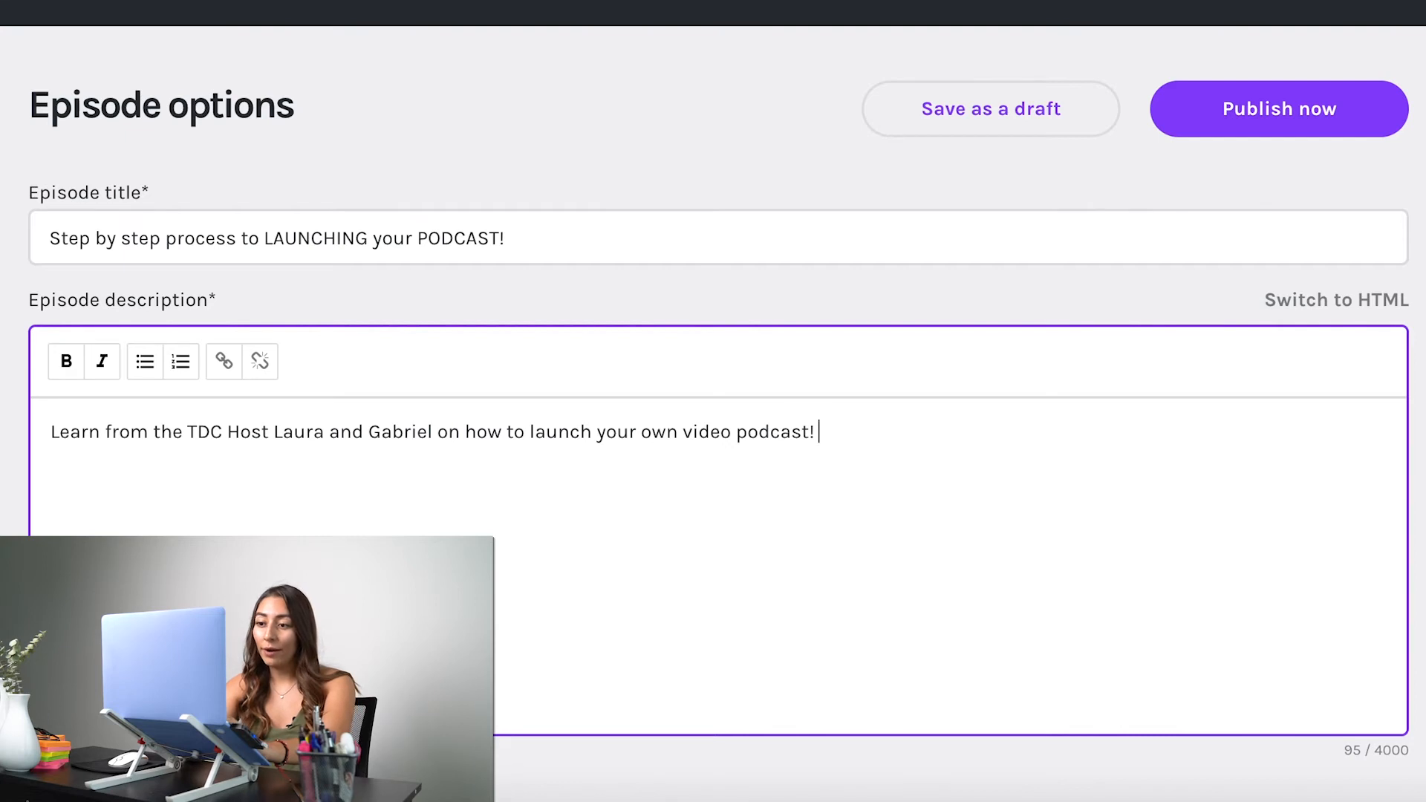
key("Return")
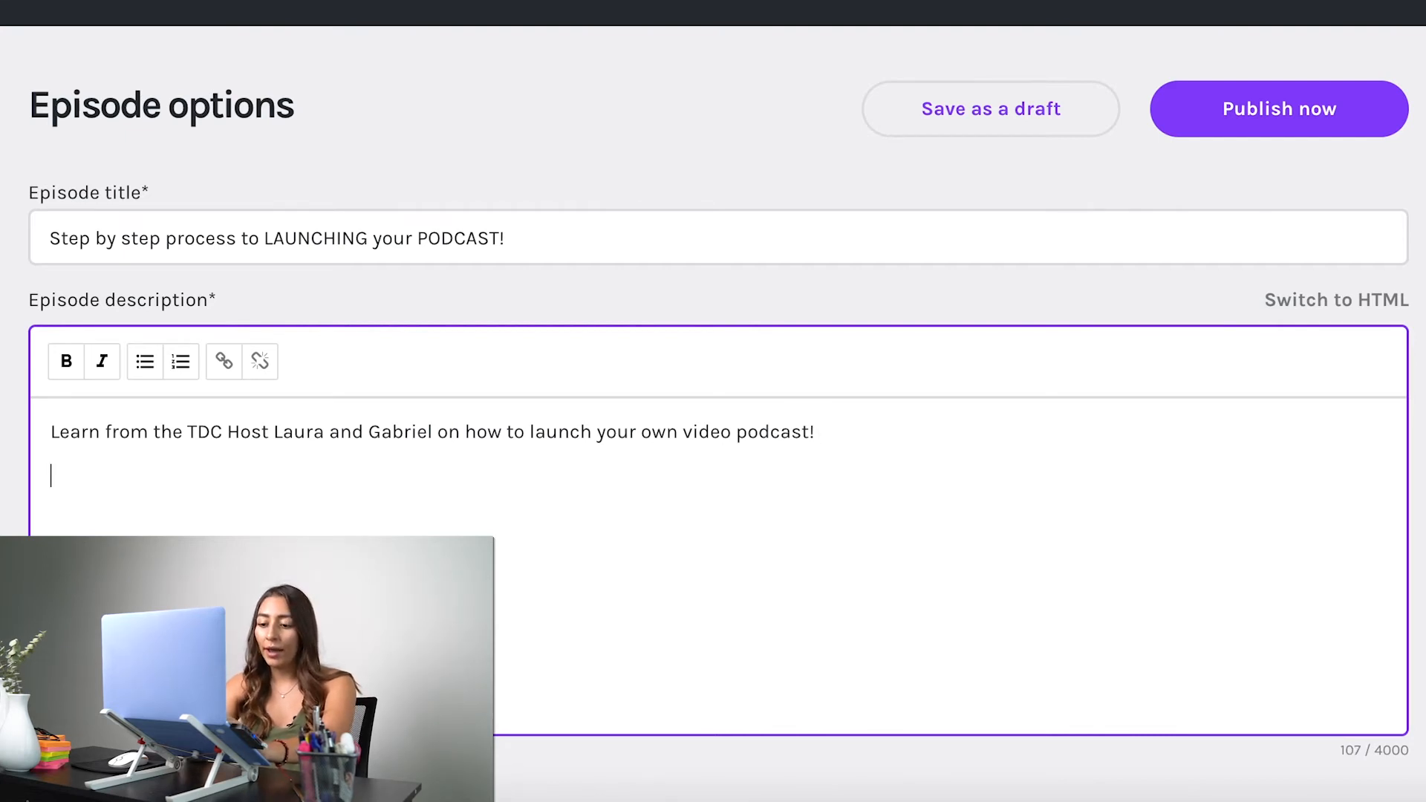
type("tdclink")
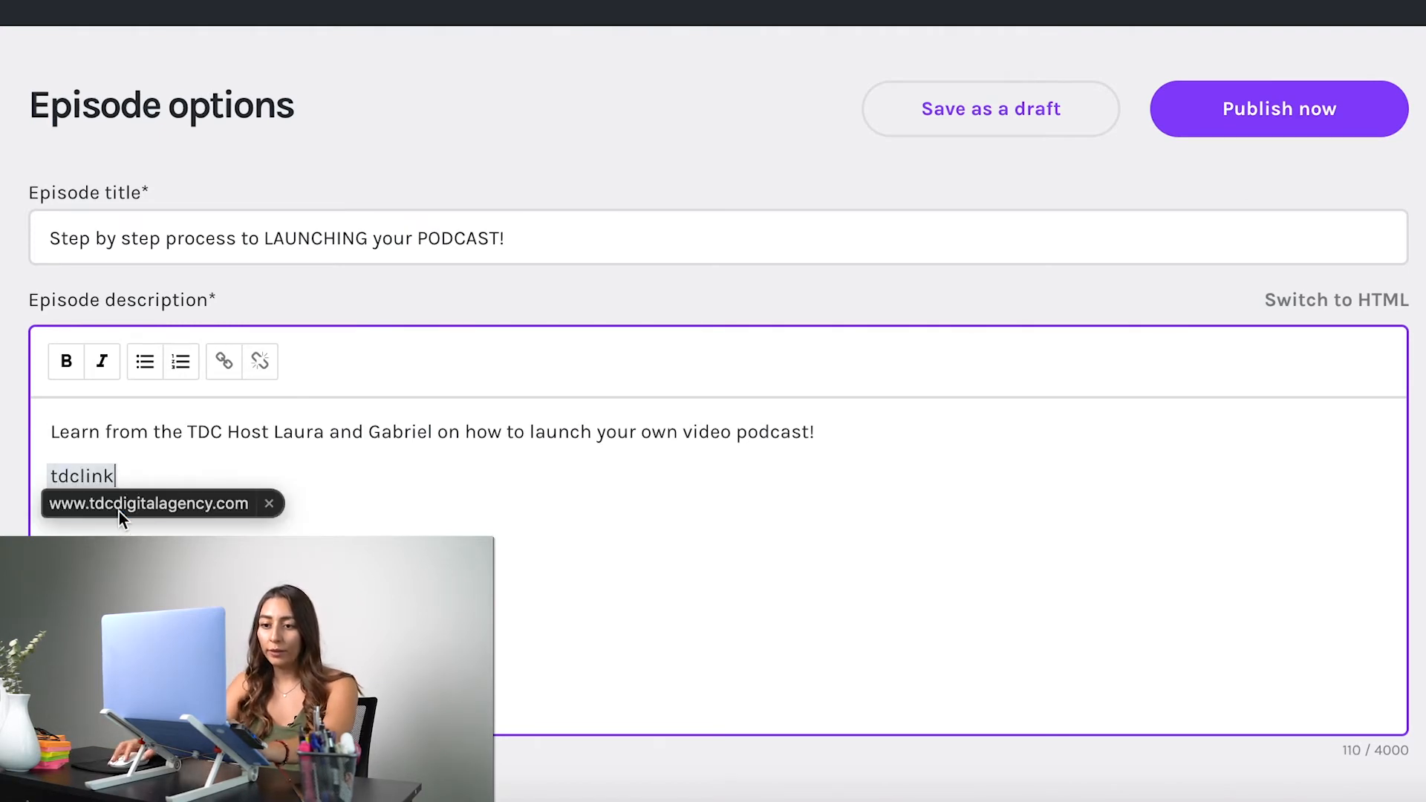
left_click(119, 513)
left_click_drag(292, 485, 3, 476)
key("ctrl+c")
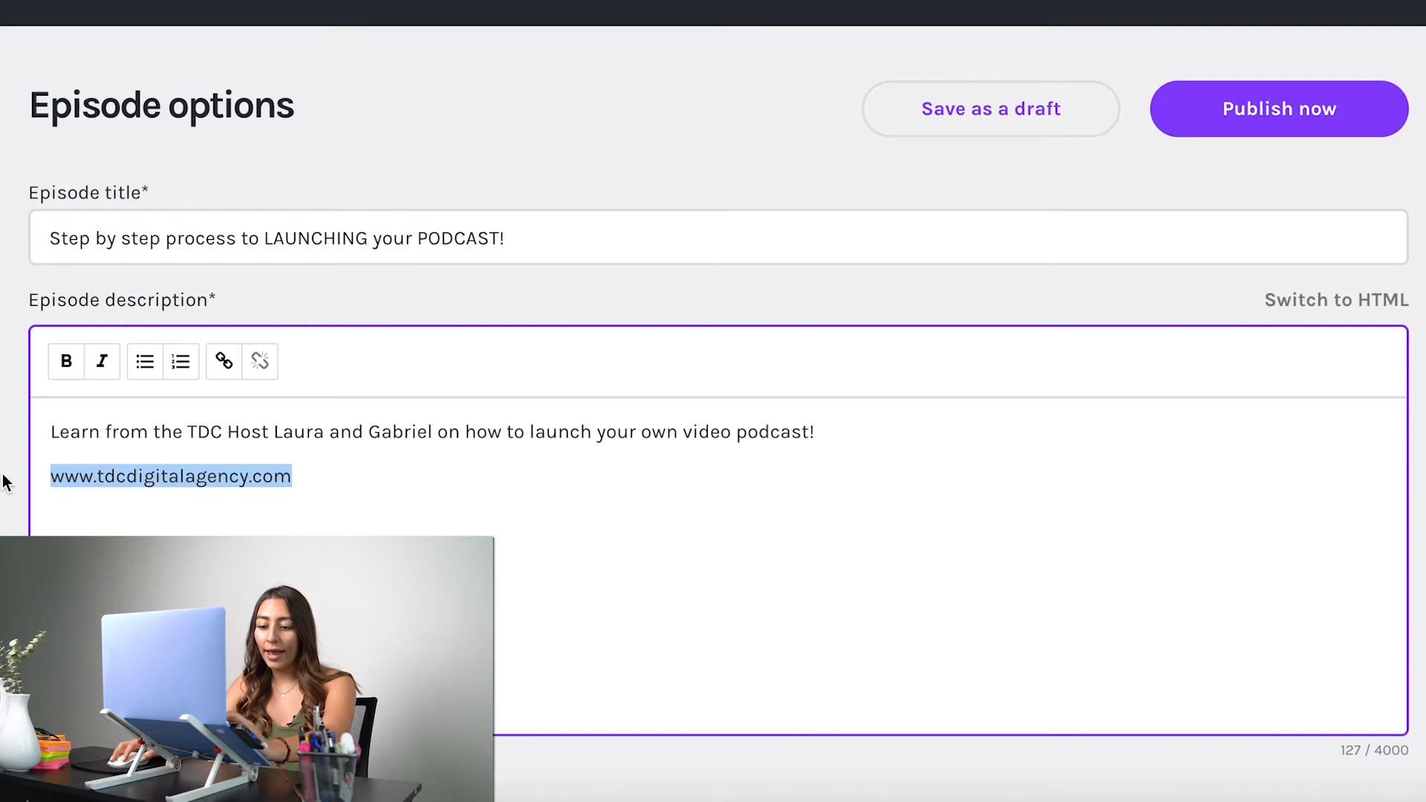
left_click(223, 361)
key("ctrl+v")
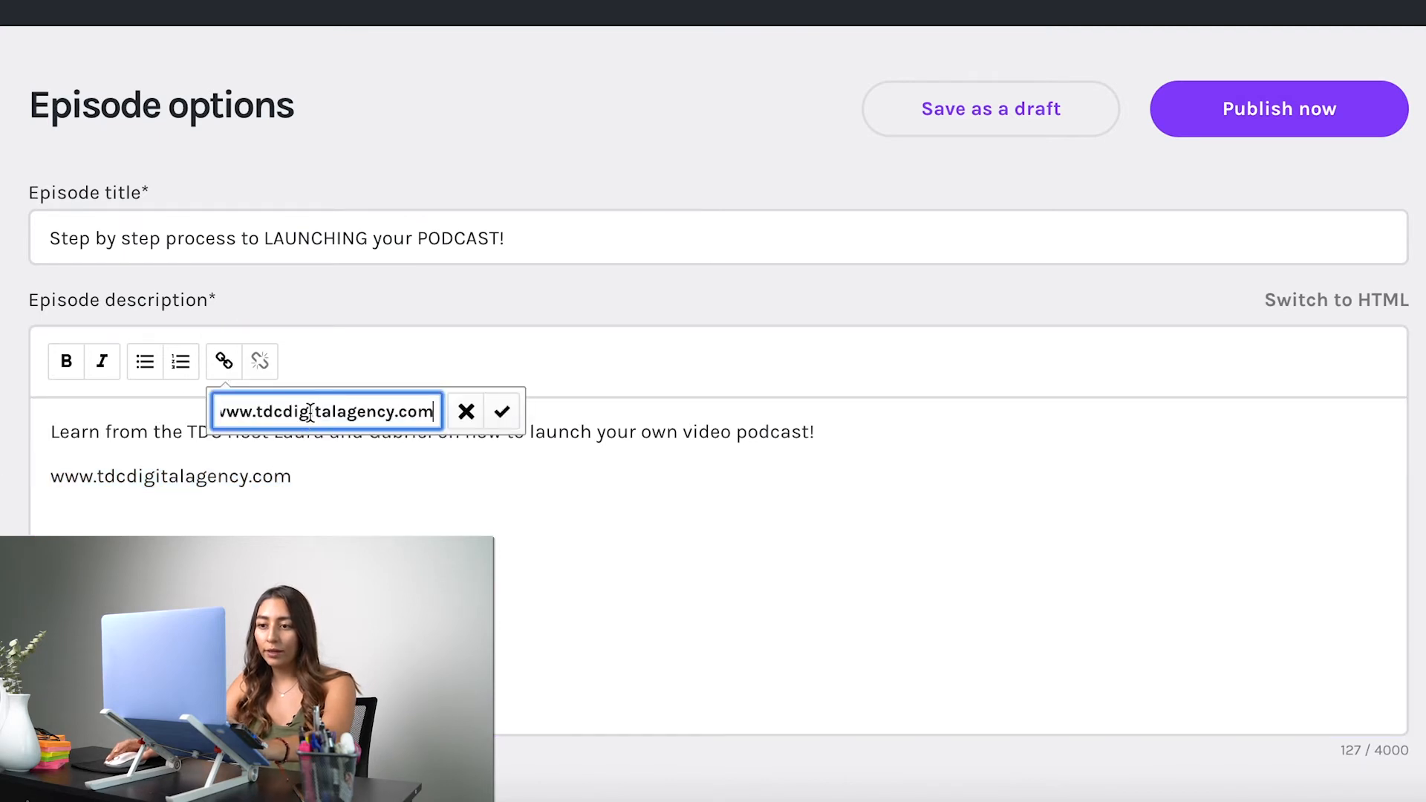
left_click(502, 413)
left_click(369, 484)
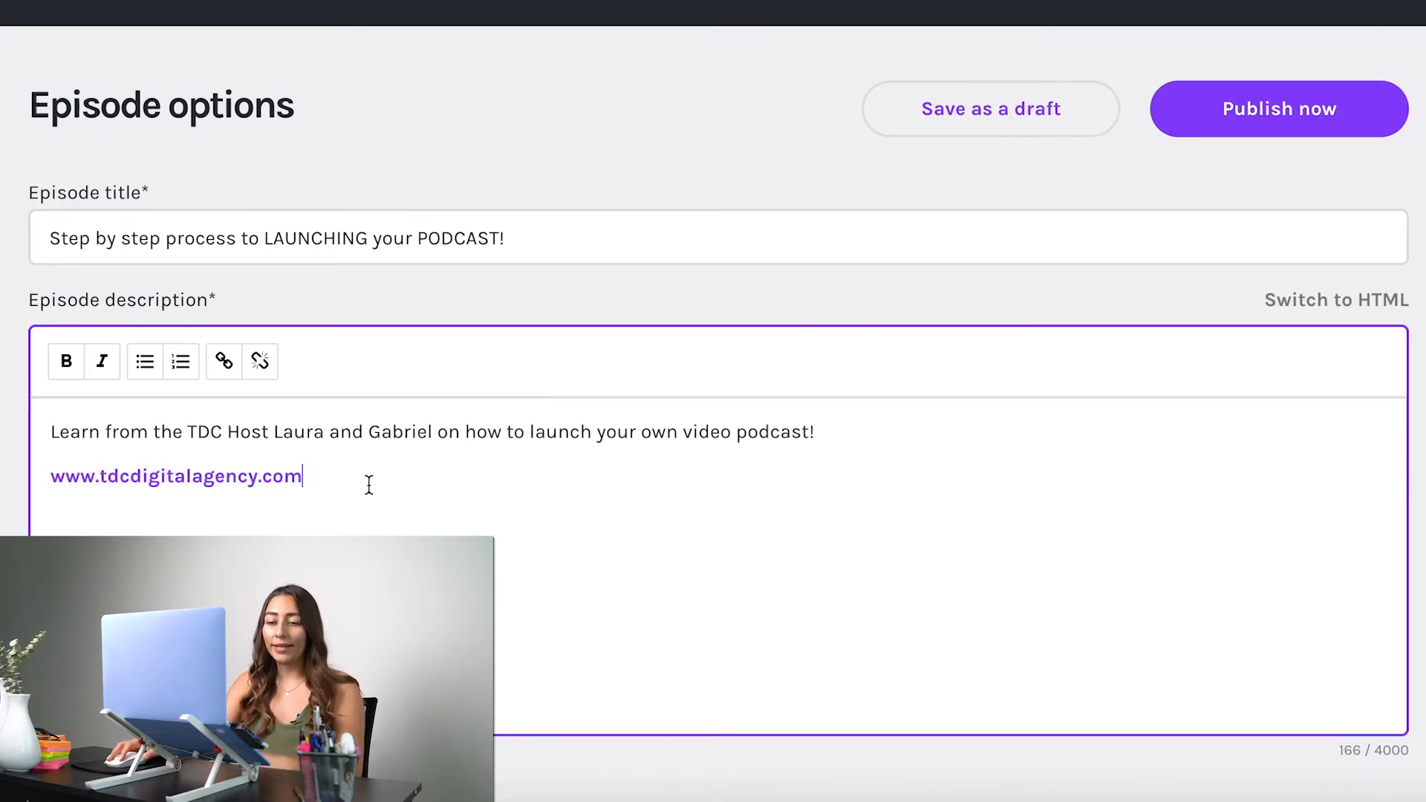
Schedule the episode's publication for 5/8/20 at 11:00 AM
scroll(75, 409, "down", 3)
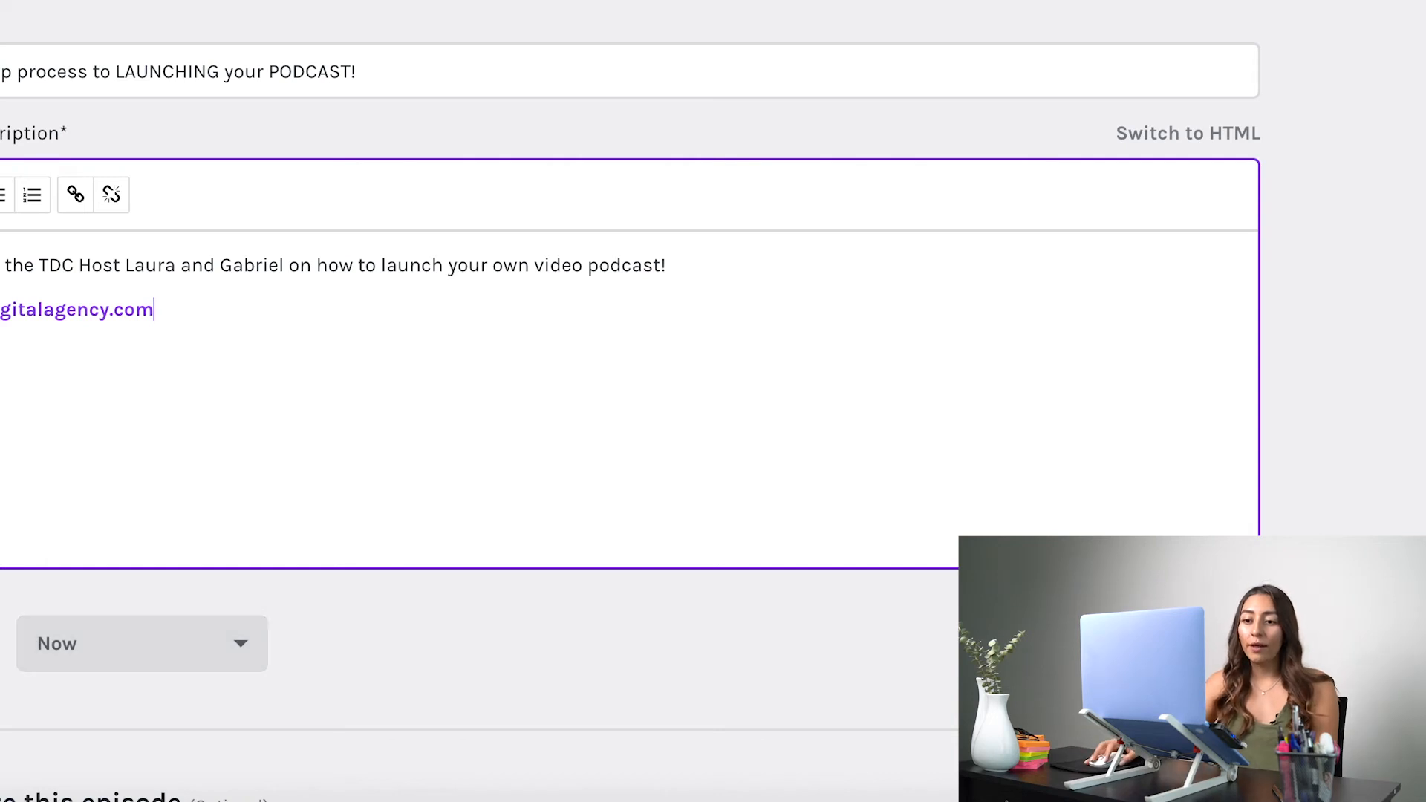
left_click(93, 666)
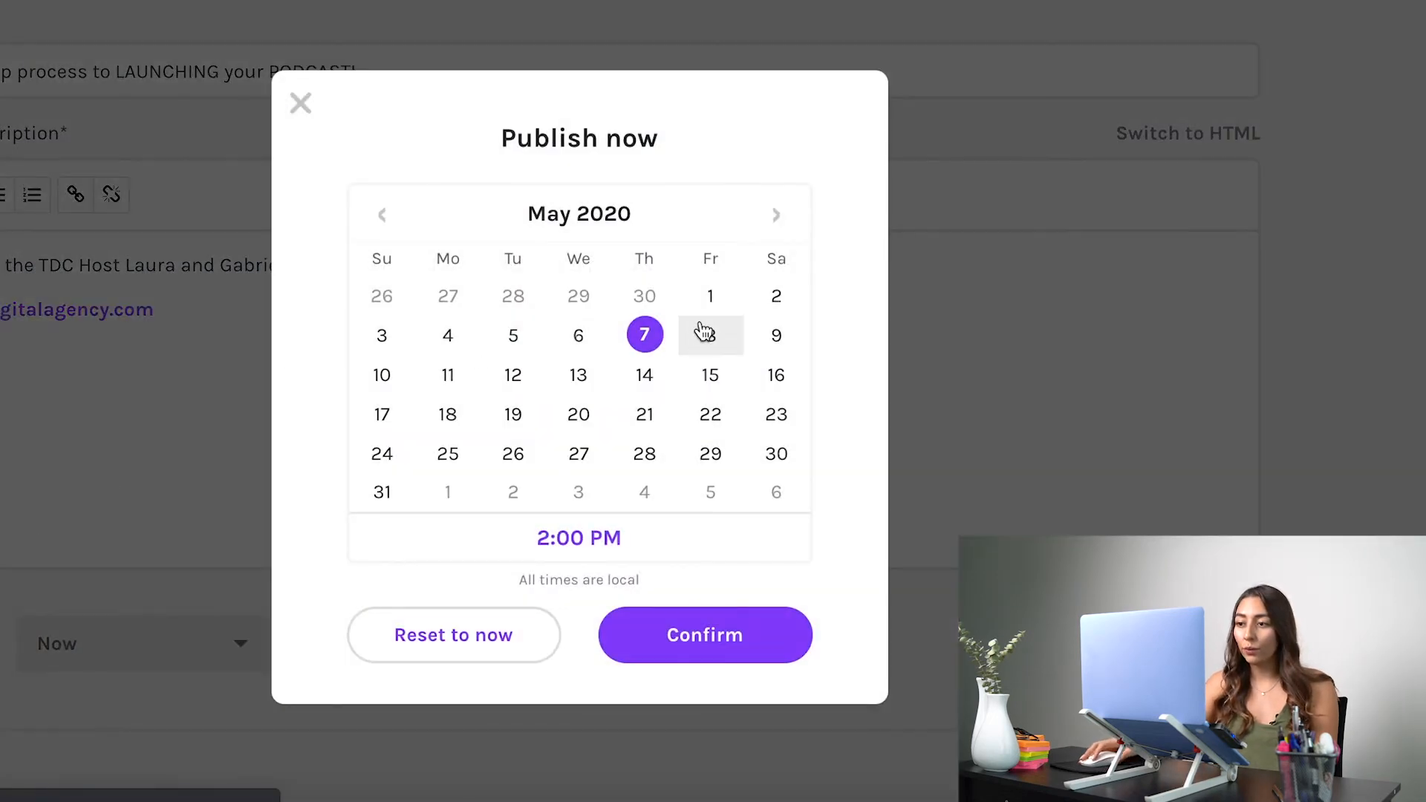
left_click(712, 337)
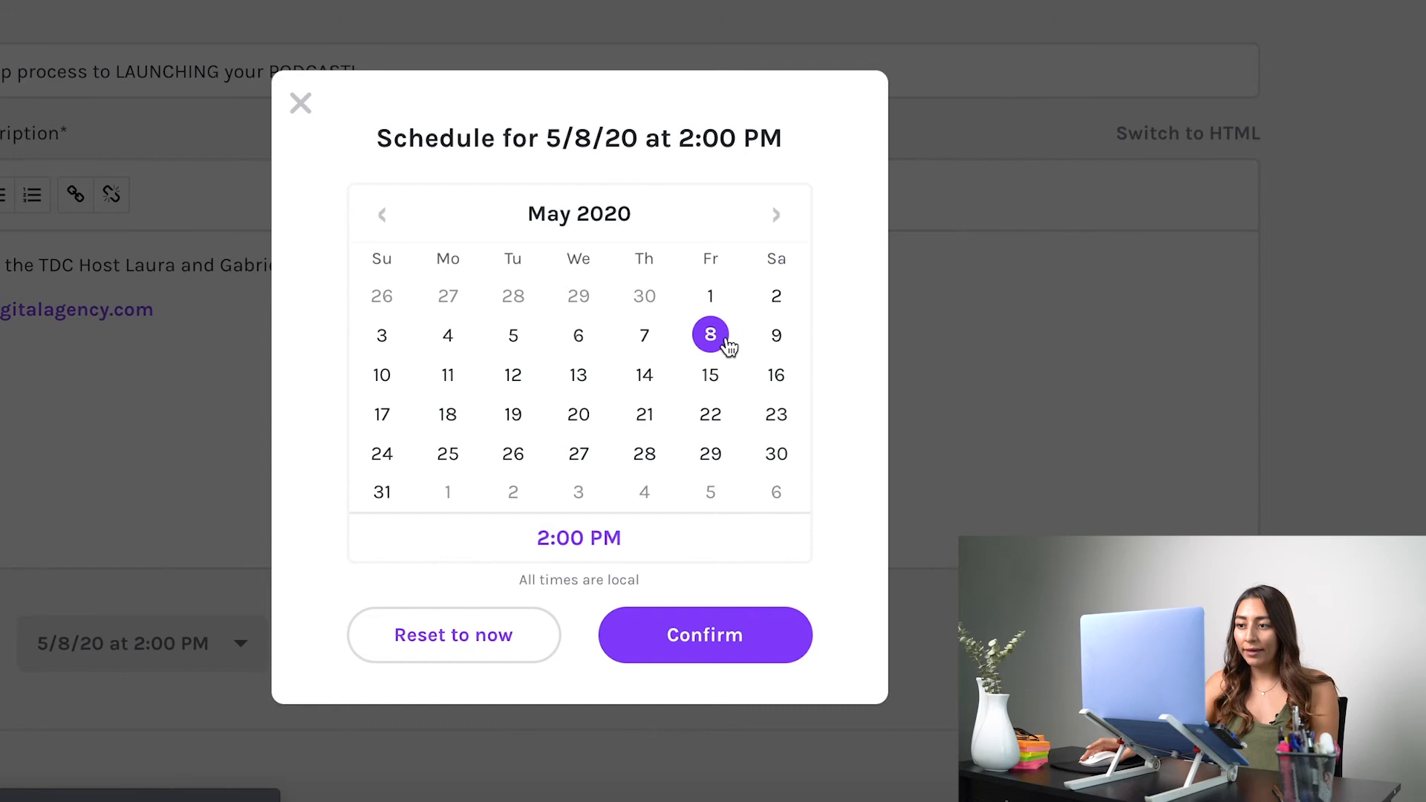
left_click(546, 538)
left_click(526, 443)
left_click(527, 443)
left_click(526, 443)
left_click(765, 654)
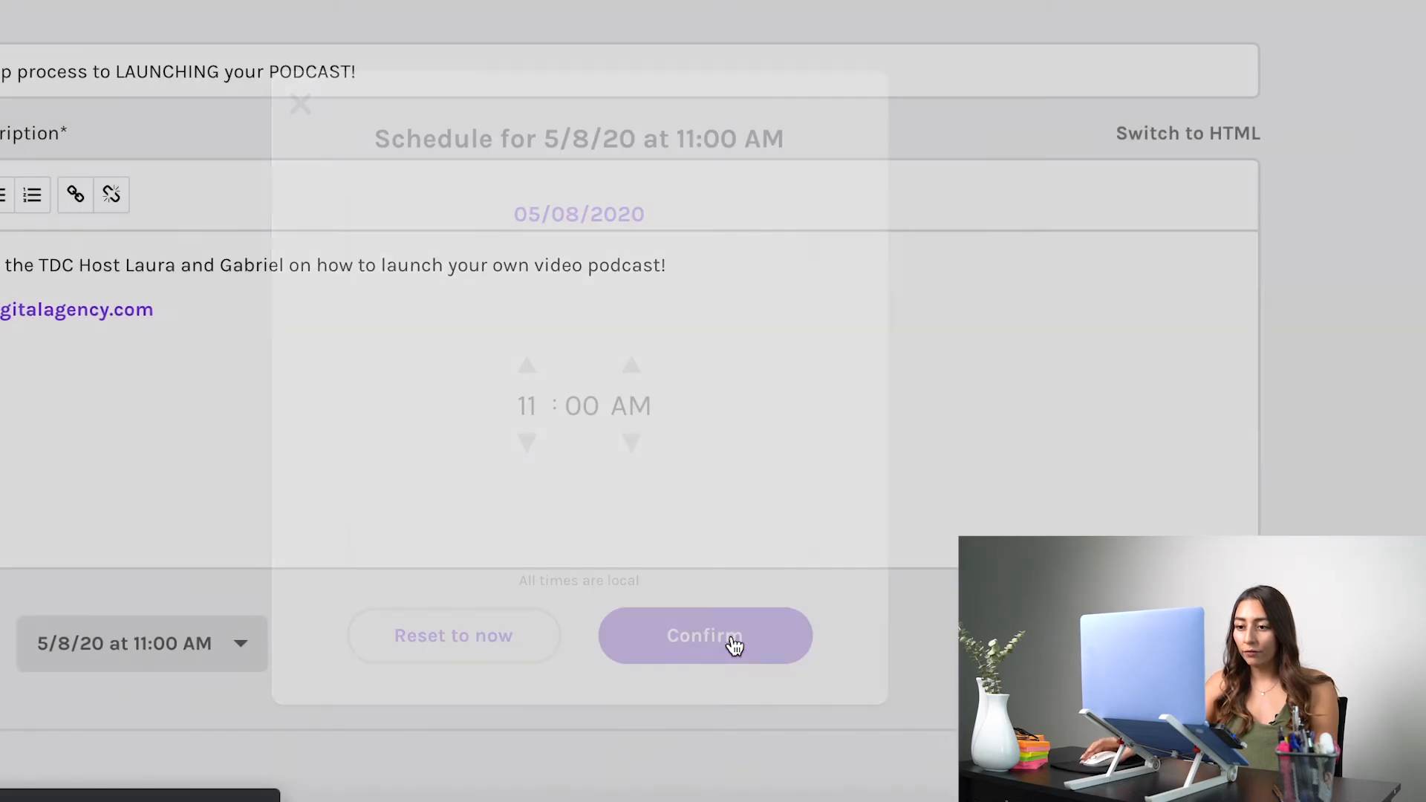
Set the episode's season number to 1 in the optional customization settings
scroll(95, 534, "down", 6)
scroll(128, 514, "down", 1)
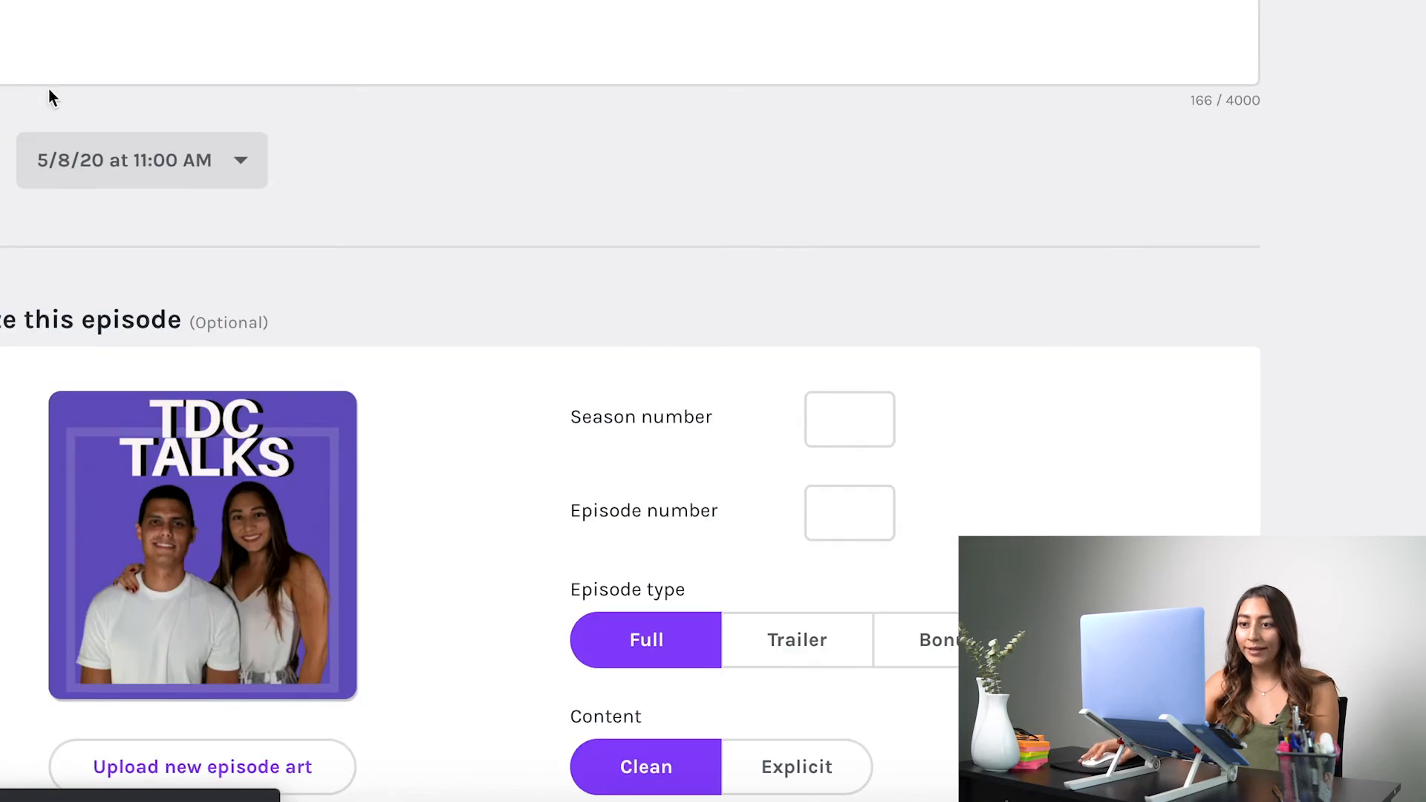
scroll(307, 197, "down", 3)
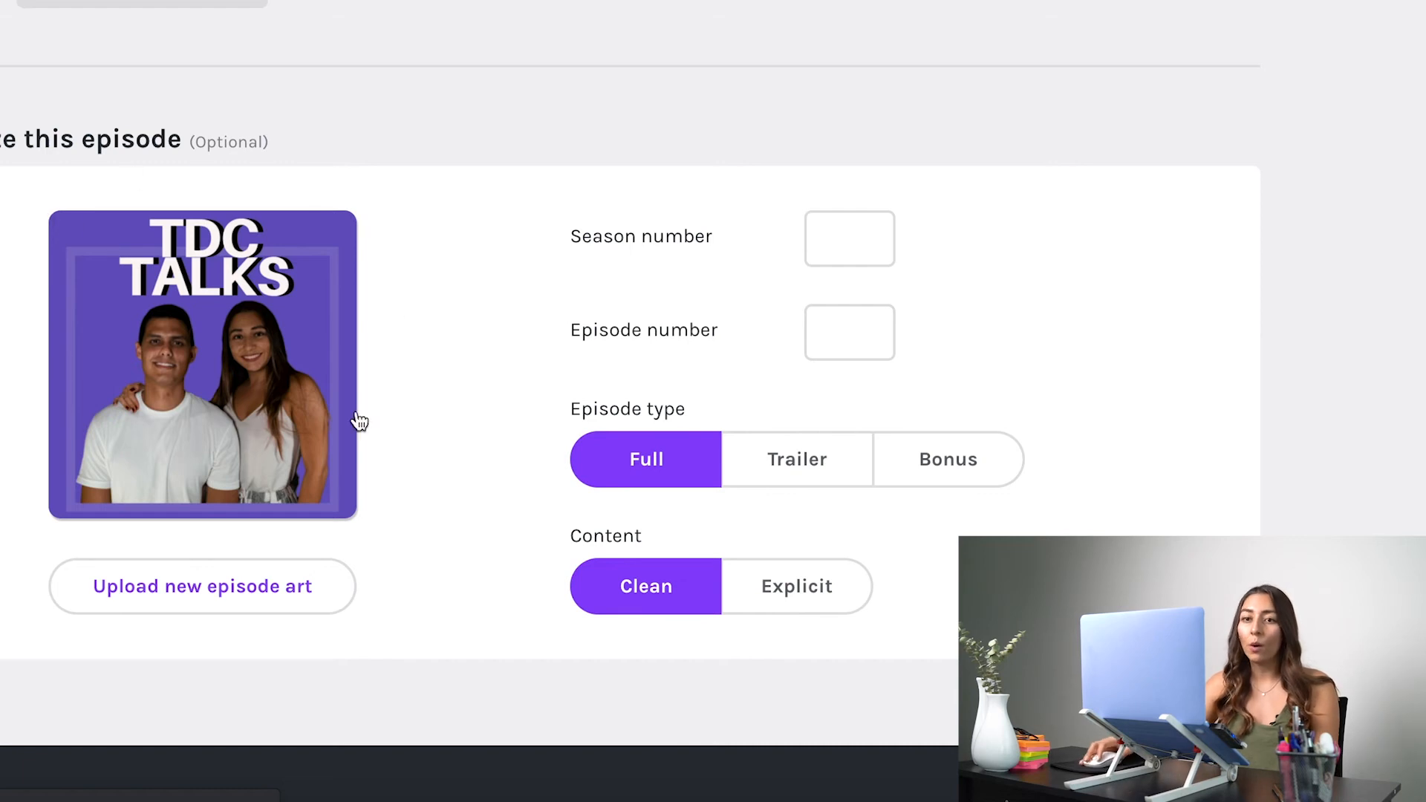
left_click(834, 245)
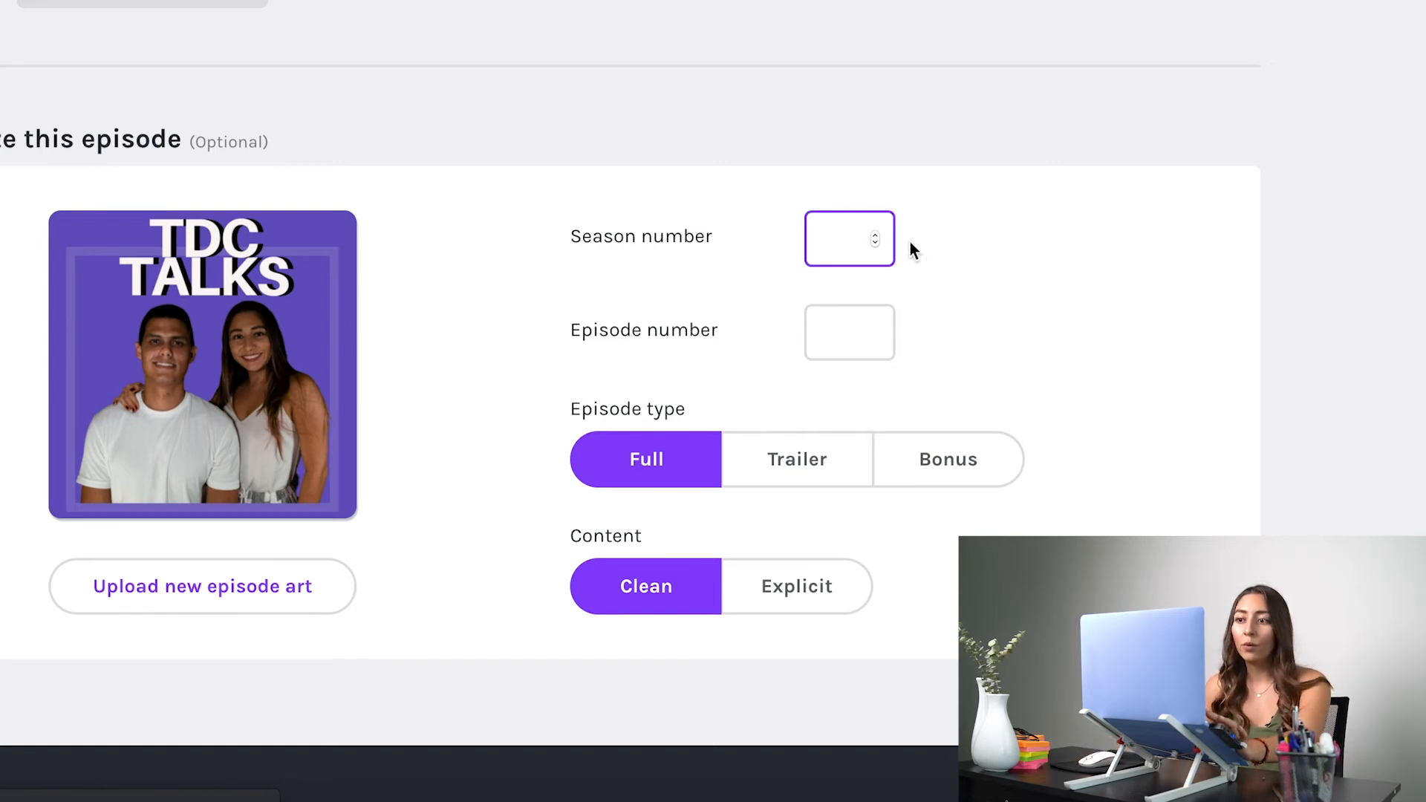
type("1")
left_click(1059, 367)
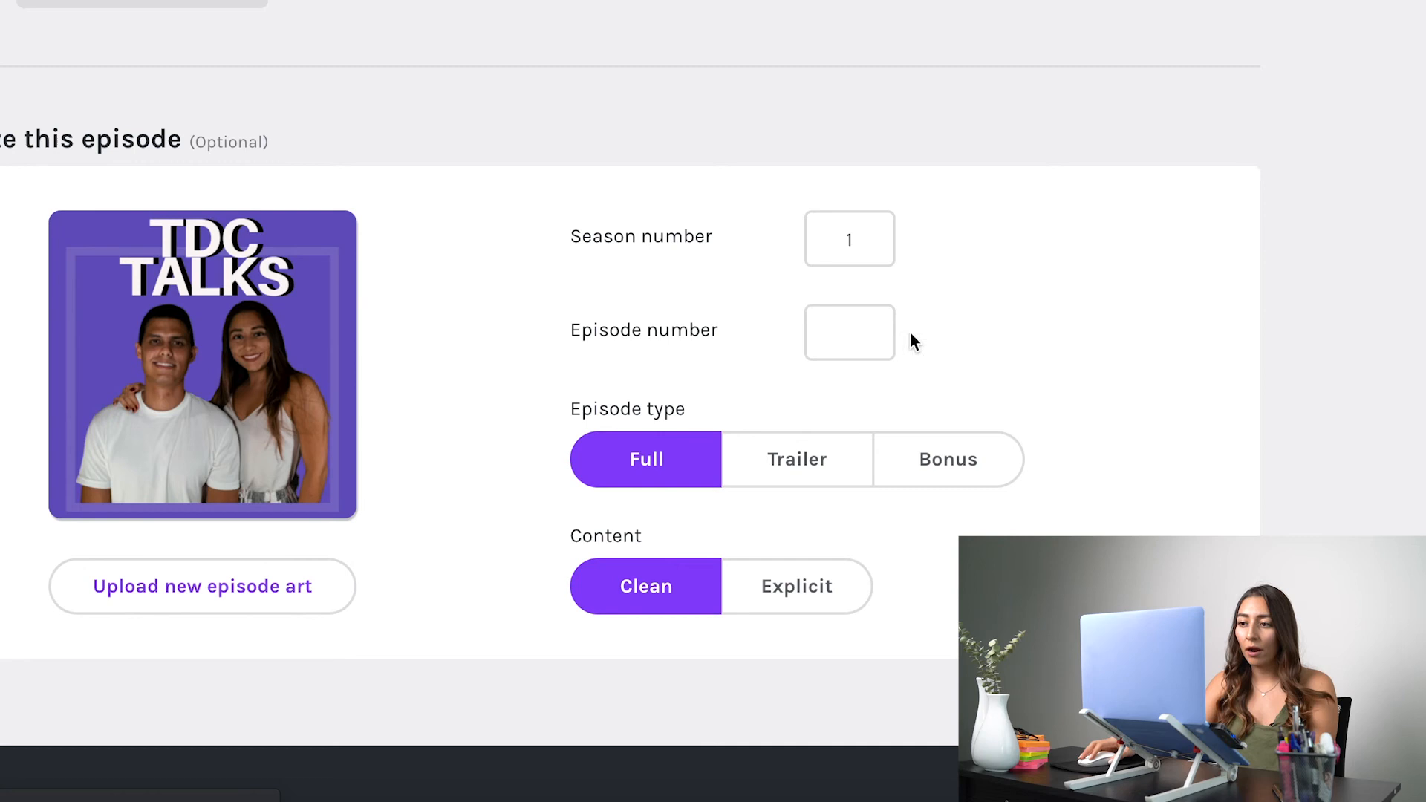
Try the Trailer episode type, and set the type back to Full
left_click_drag(582, 410, 676, 407)
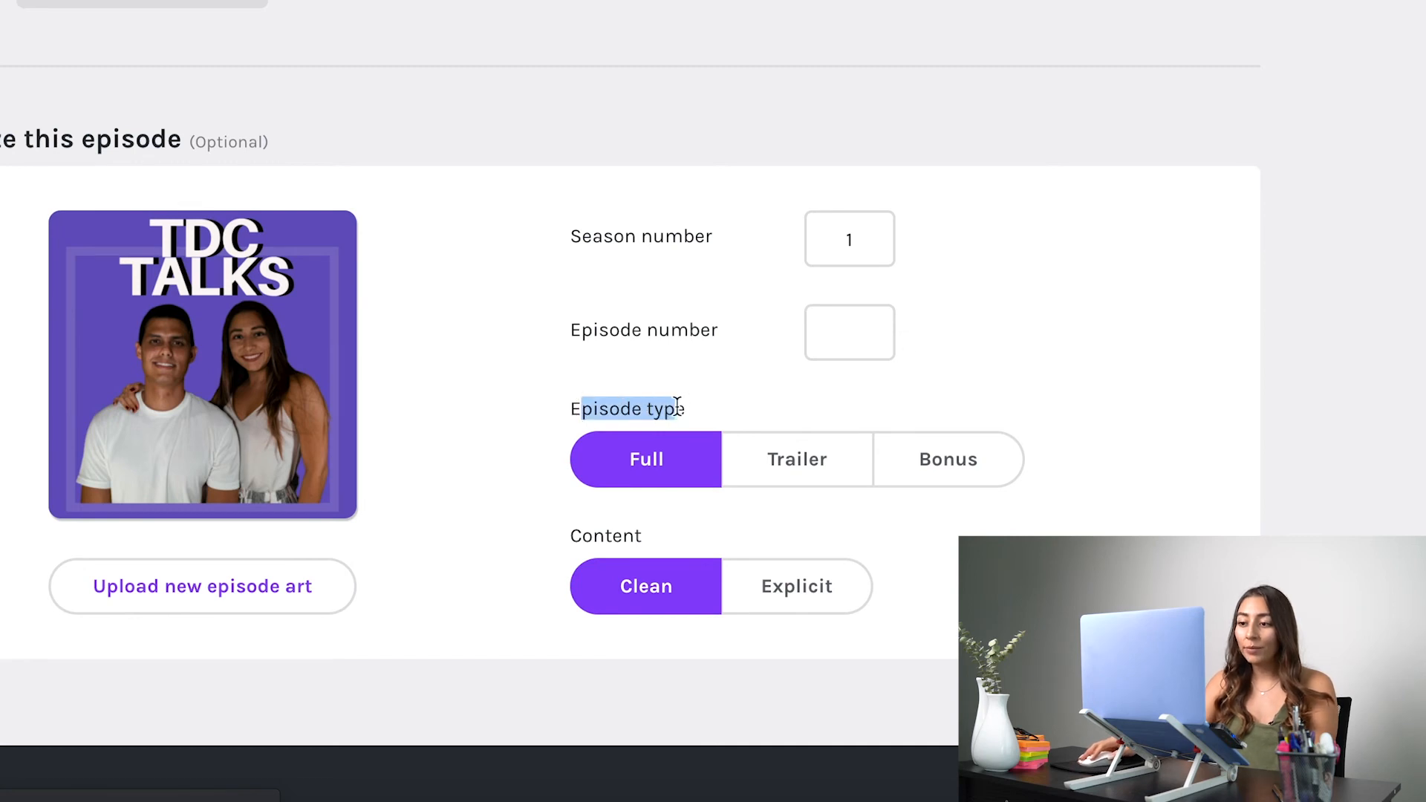
left_click(656, 459)
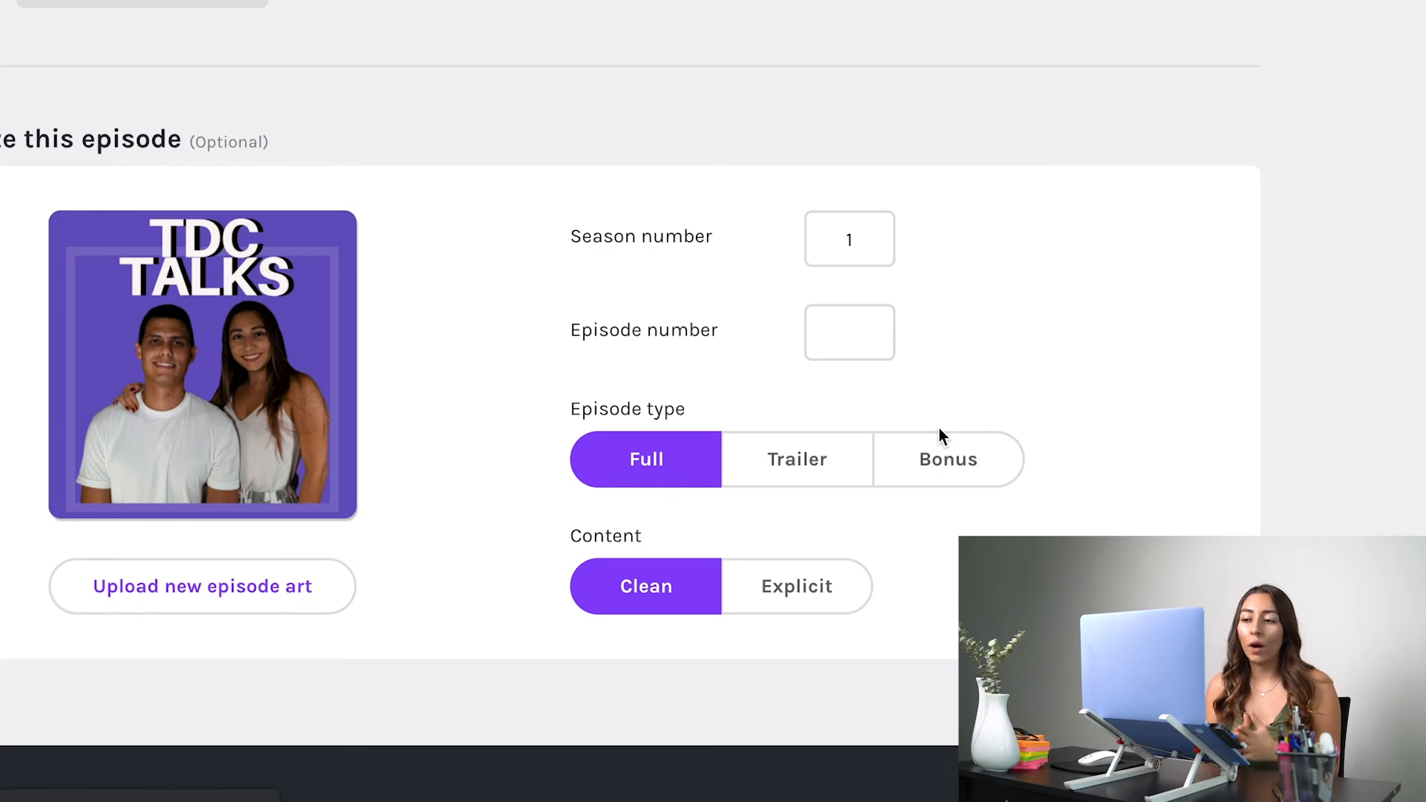
left_click(776, 461)
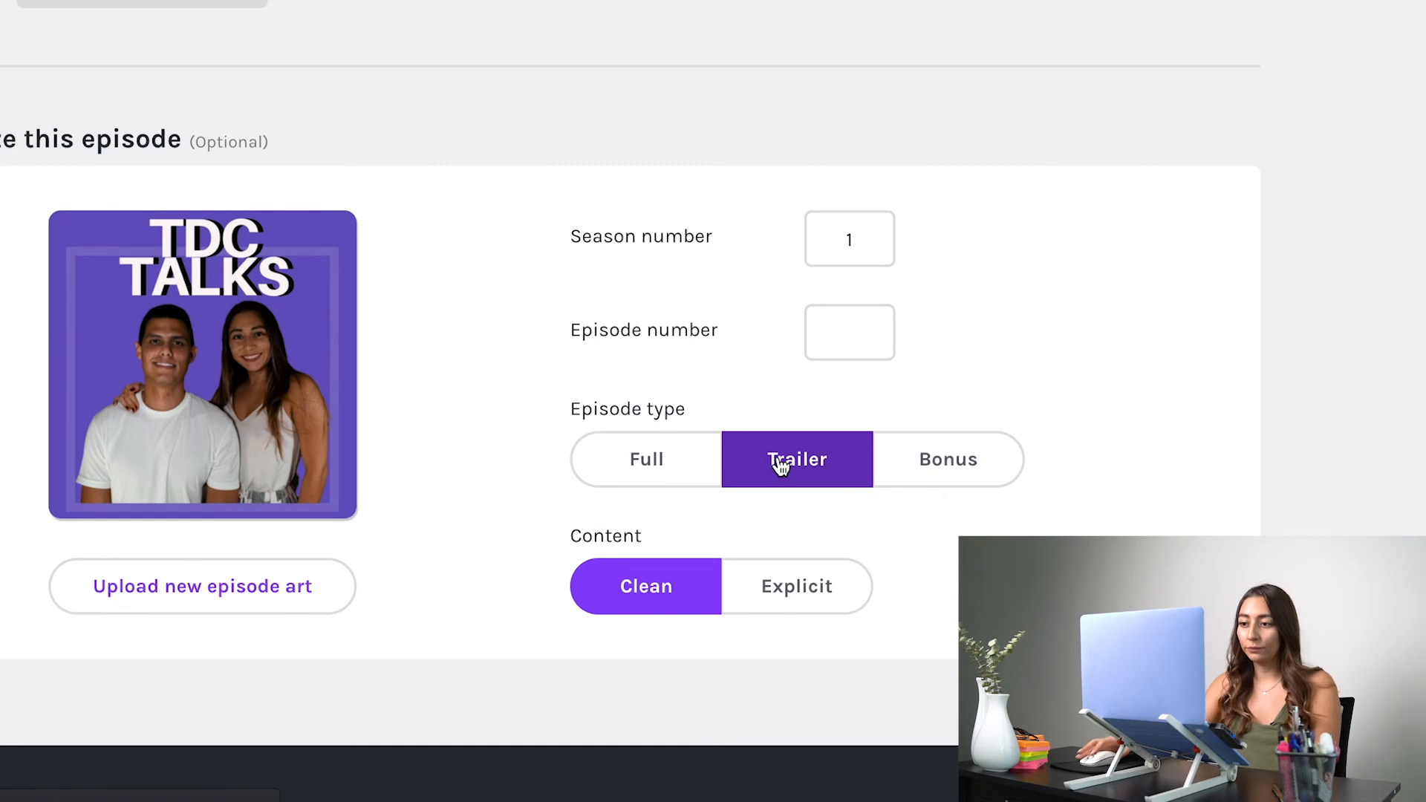
left_click(652, 475)
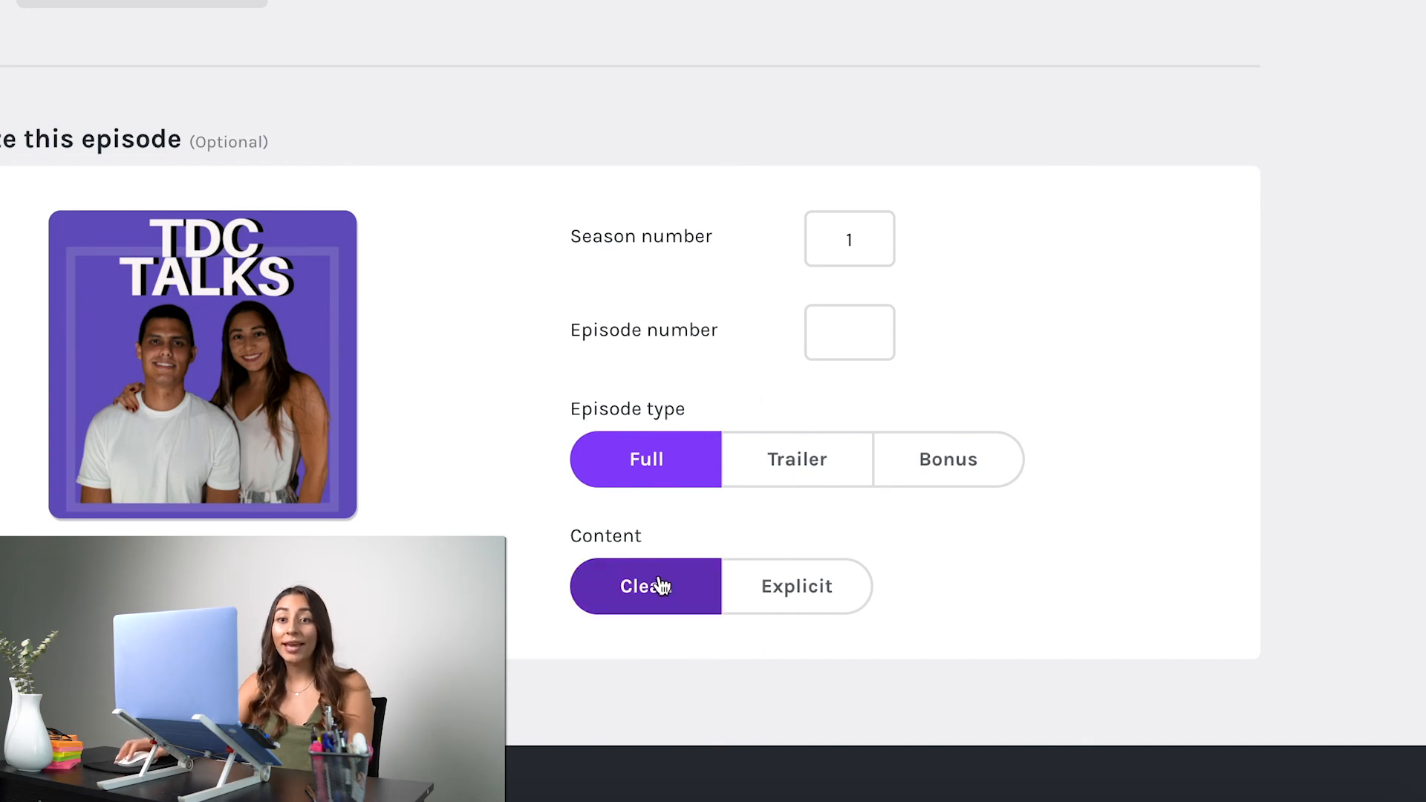
Save the episode with its current options as a draft
scroll(632, 580, "down", 5)
scroll(587, 561, "up", 3)
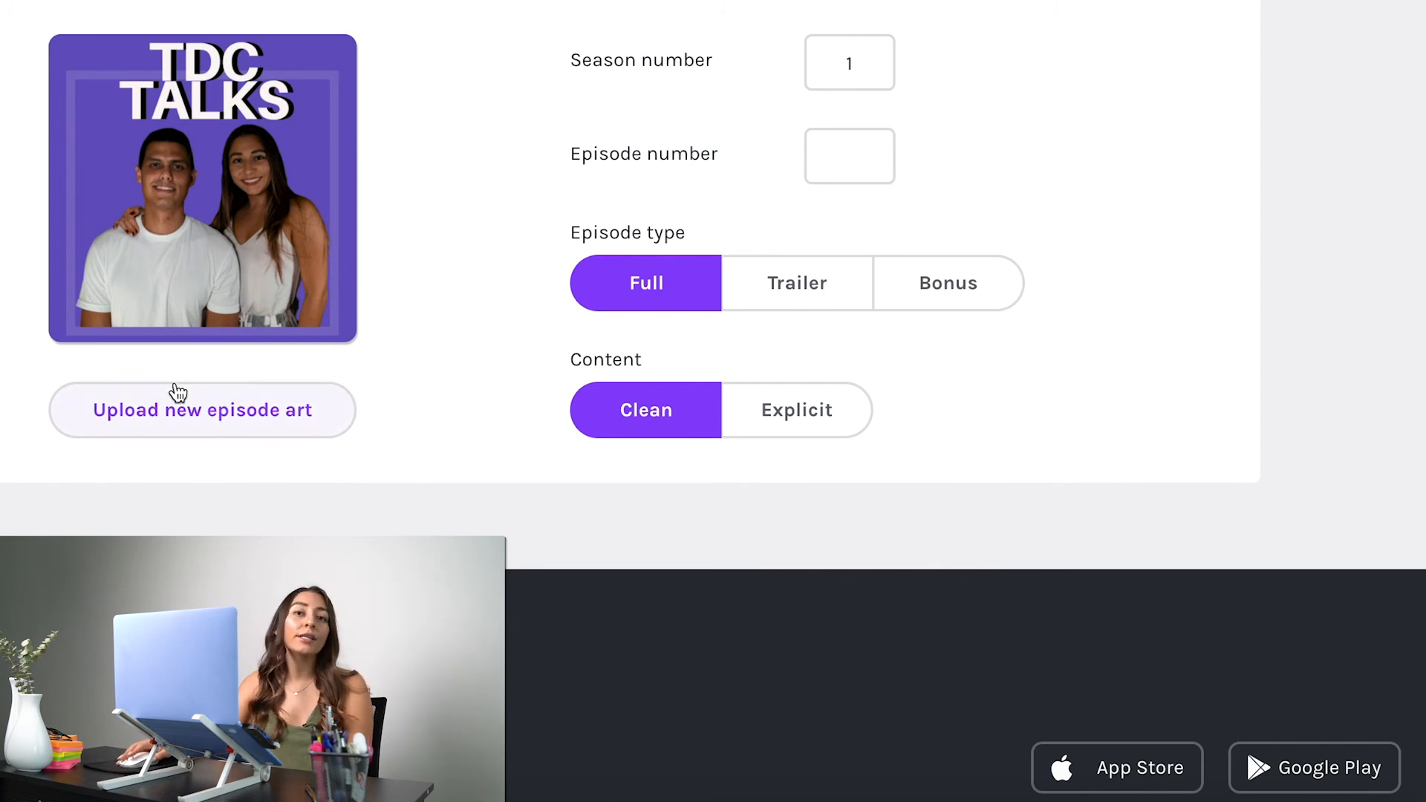
scroll(408, 404, "up", 1)
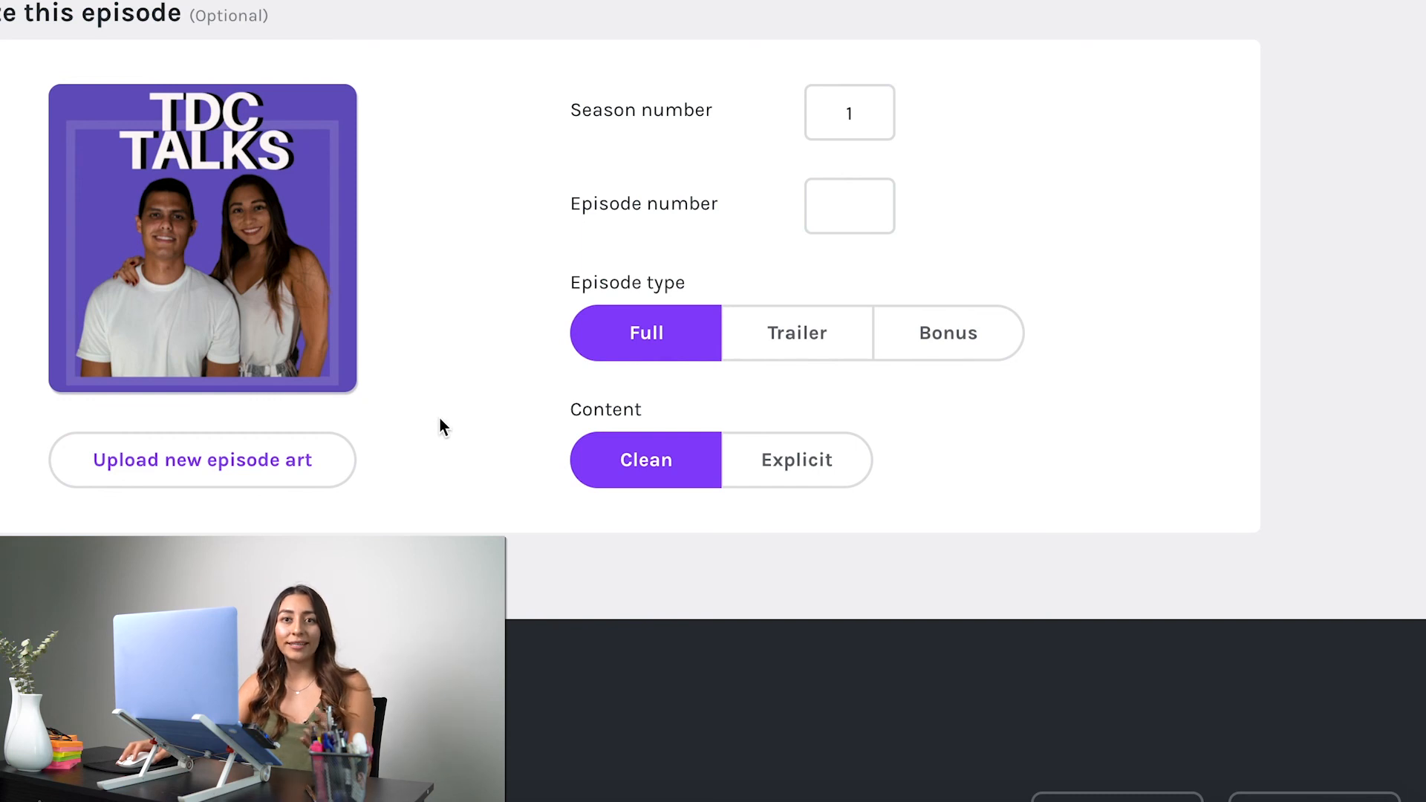
scroll(582, 551, "up", 1)
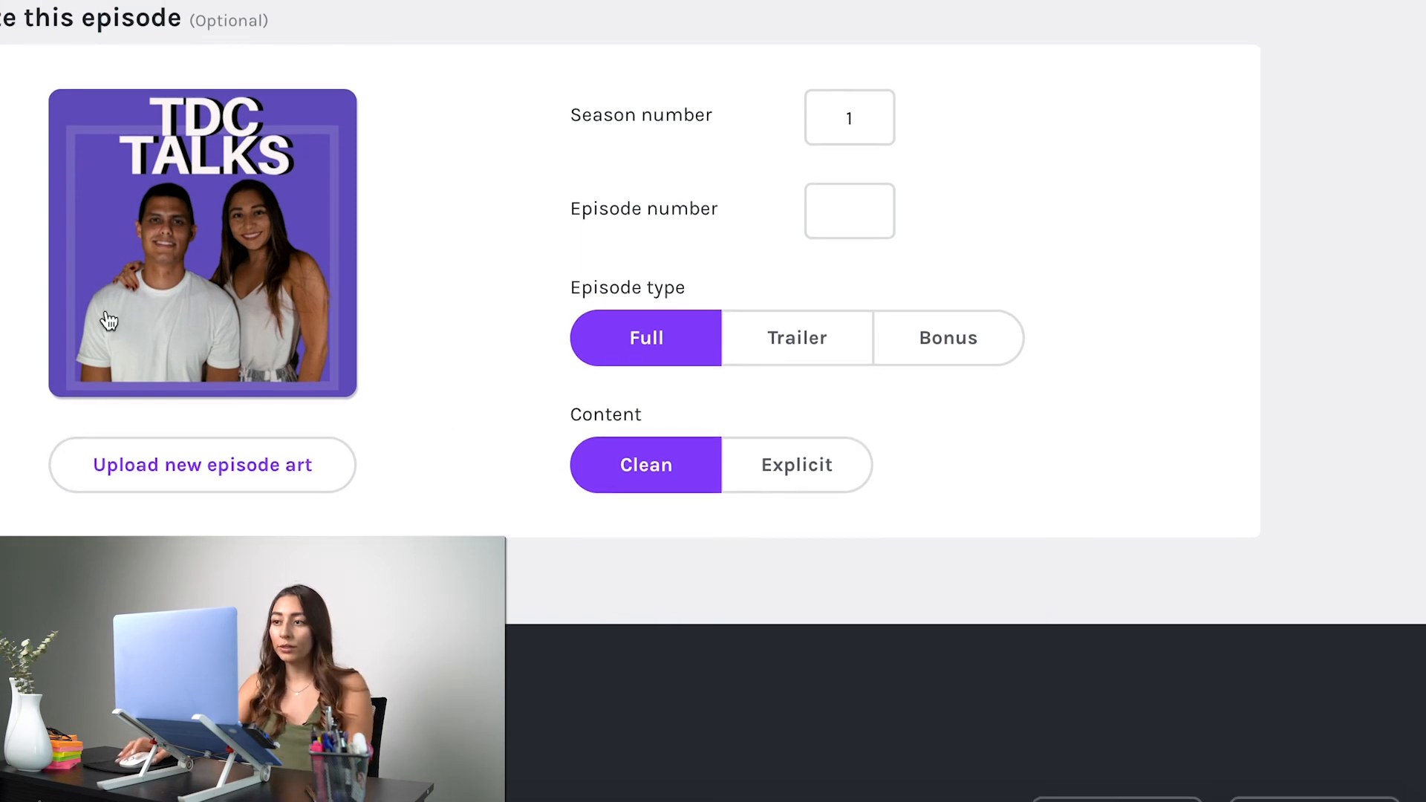
scroll(834, 401, "up", 15)
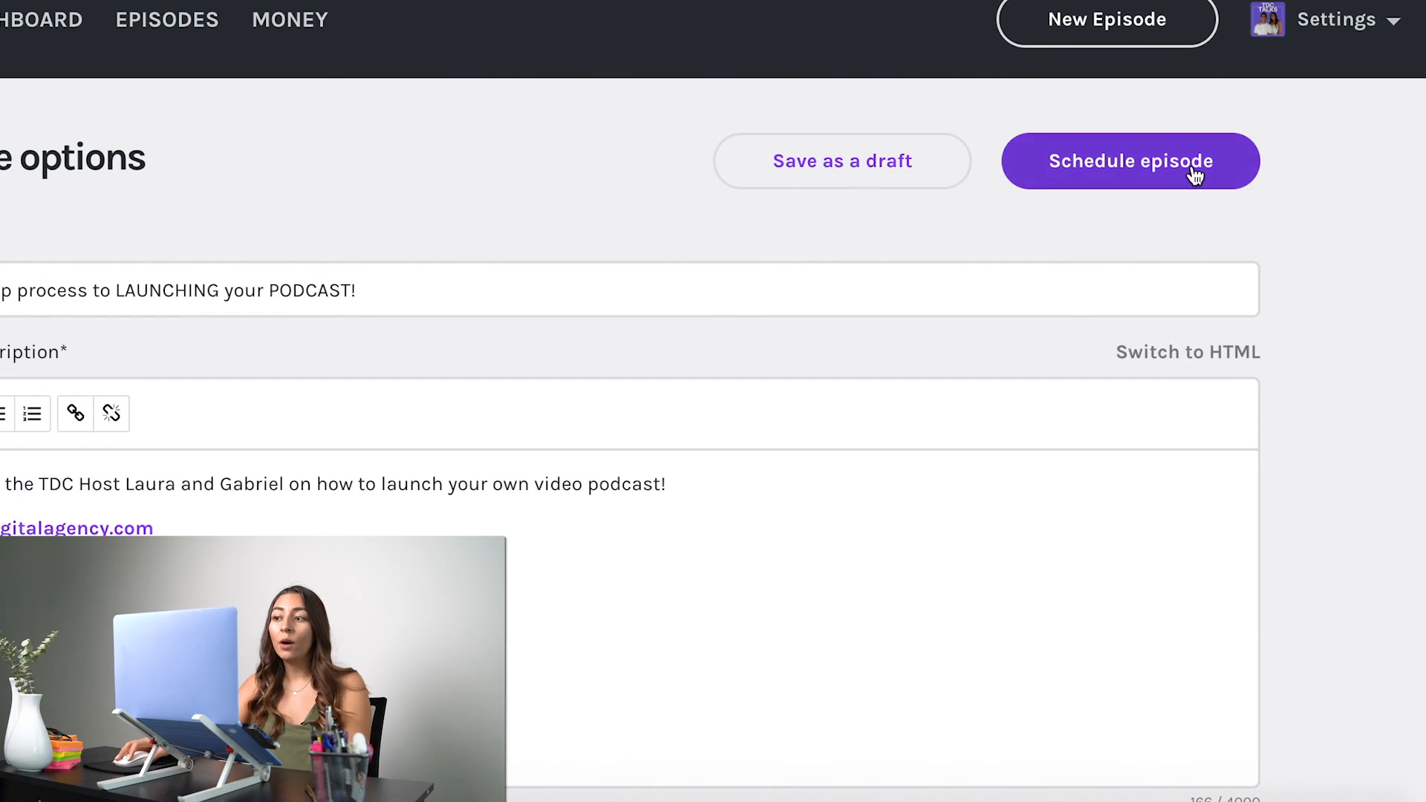
left_click(859, 171)
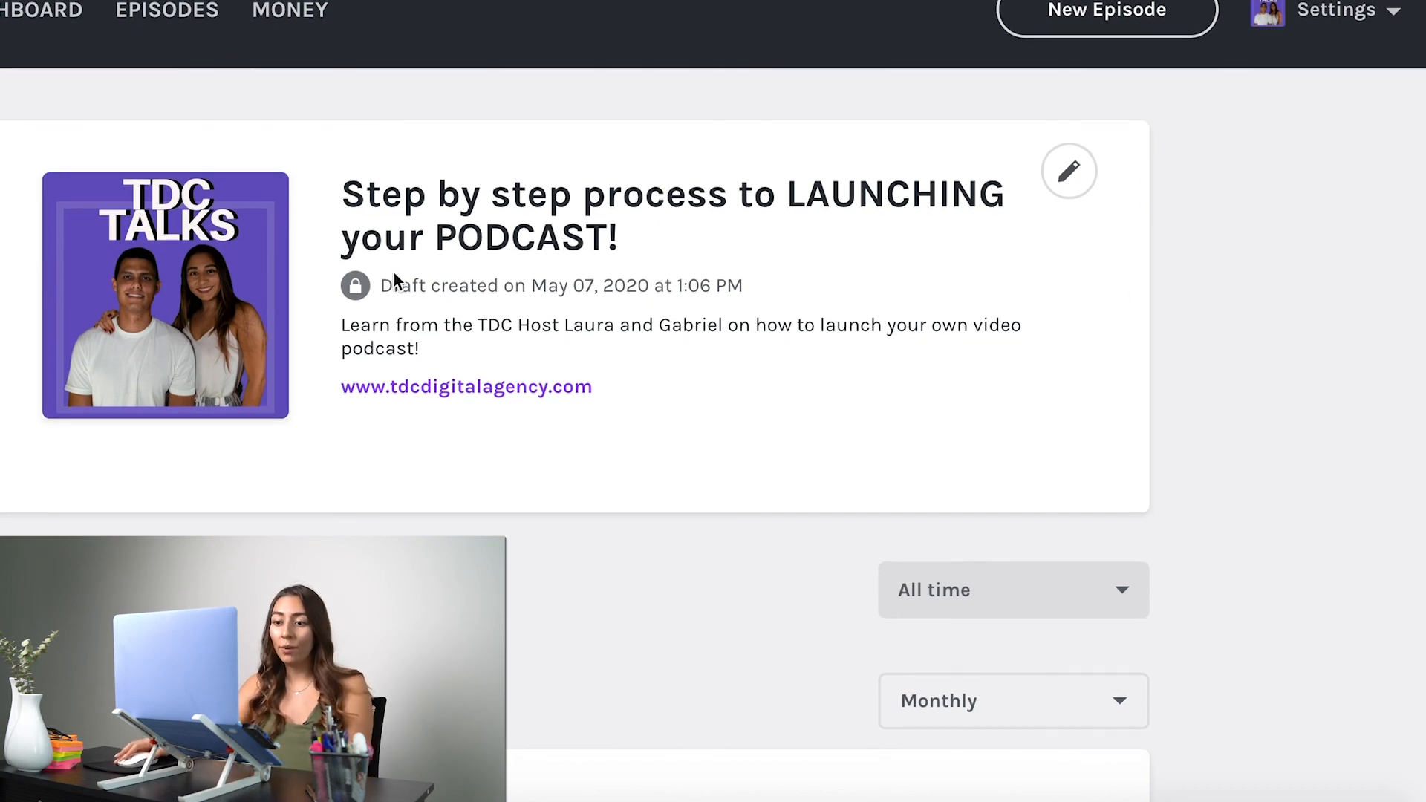
Examine the draft episode's page, including its details, performance sections and list of audio segments
scroll(1183, 326, "down", 3)
scroll(1145, 356, "down", 15)
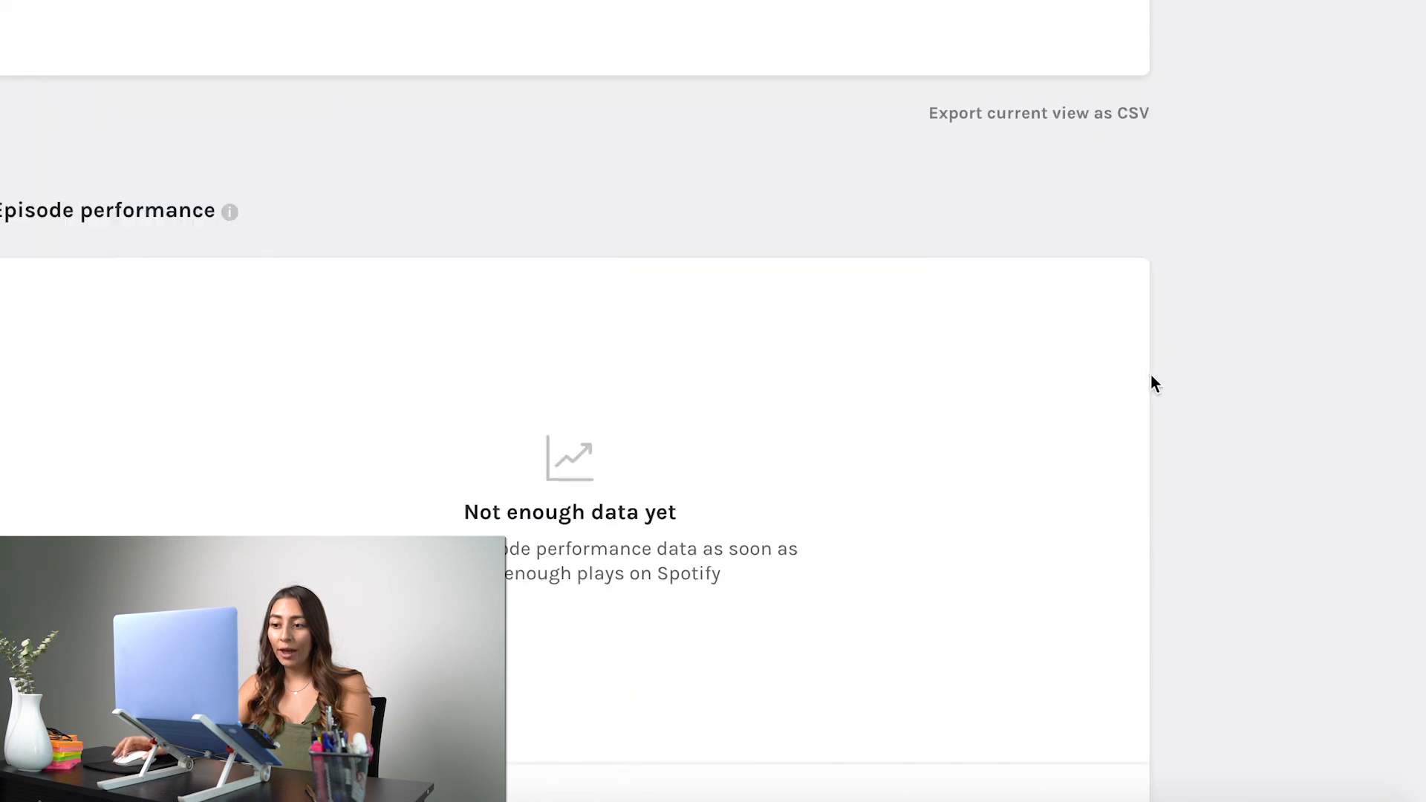
scroll(220, 443, "up", 16)
scroll(261, 483, "down", 20)
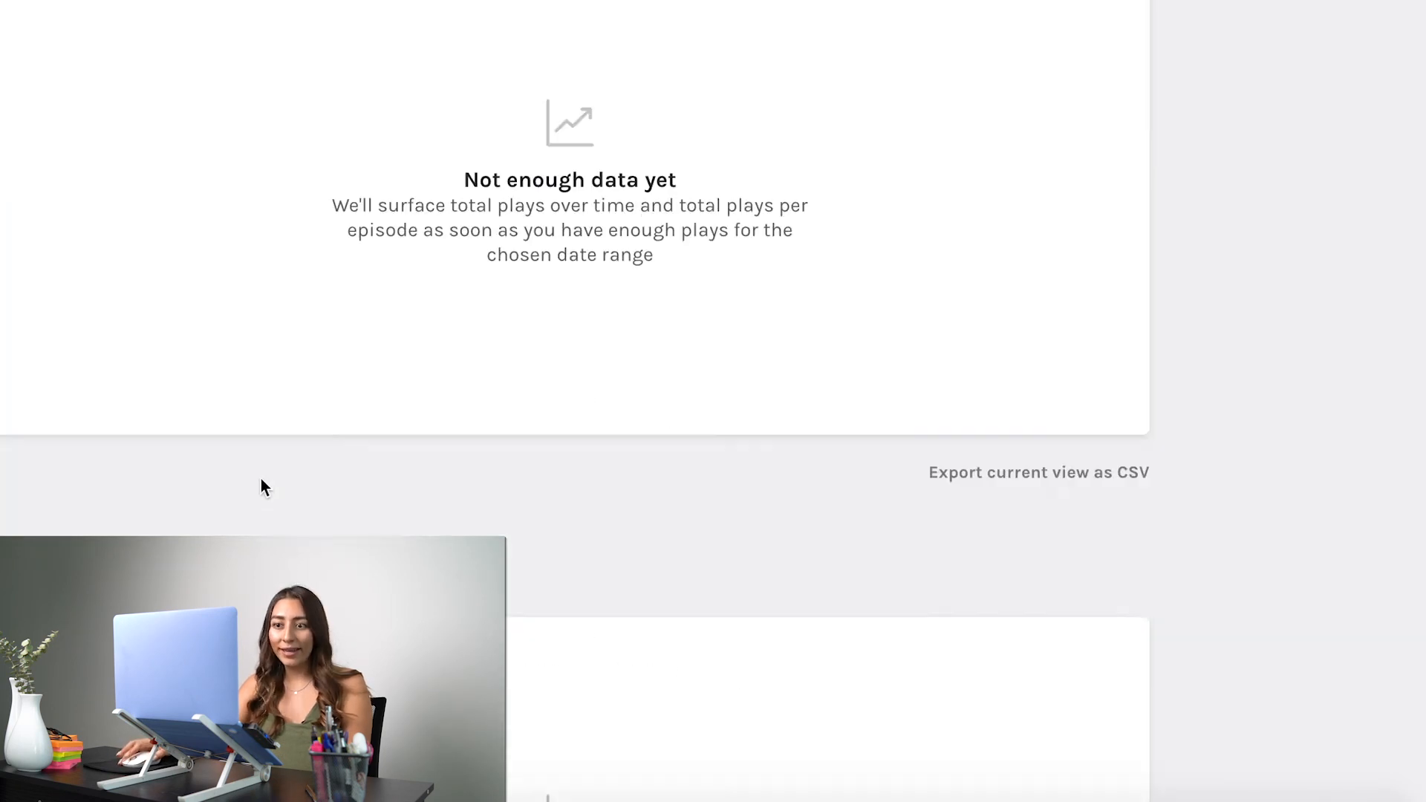
scroll(261, 483, "up", 9)
scroll(288, 484, "up", 10)
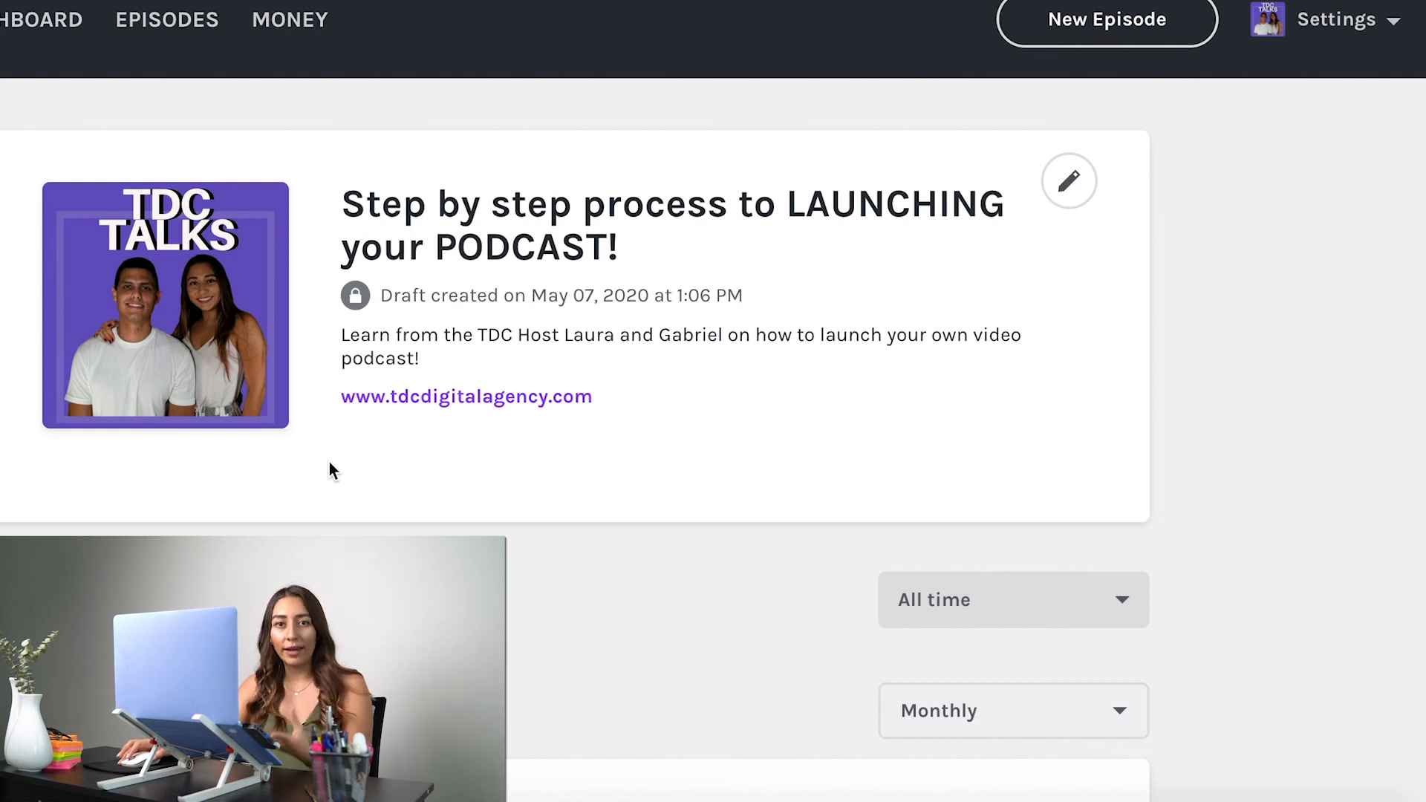
scroll(344, 446, "down", 10)
scroll(347, 328, "down", 10)
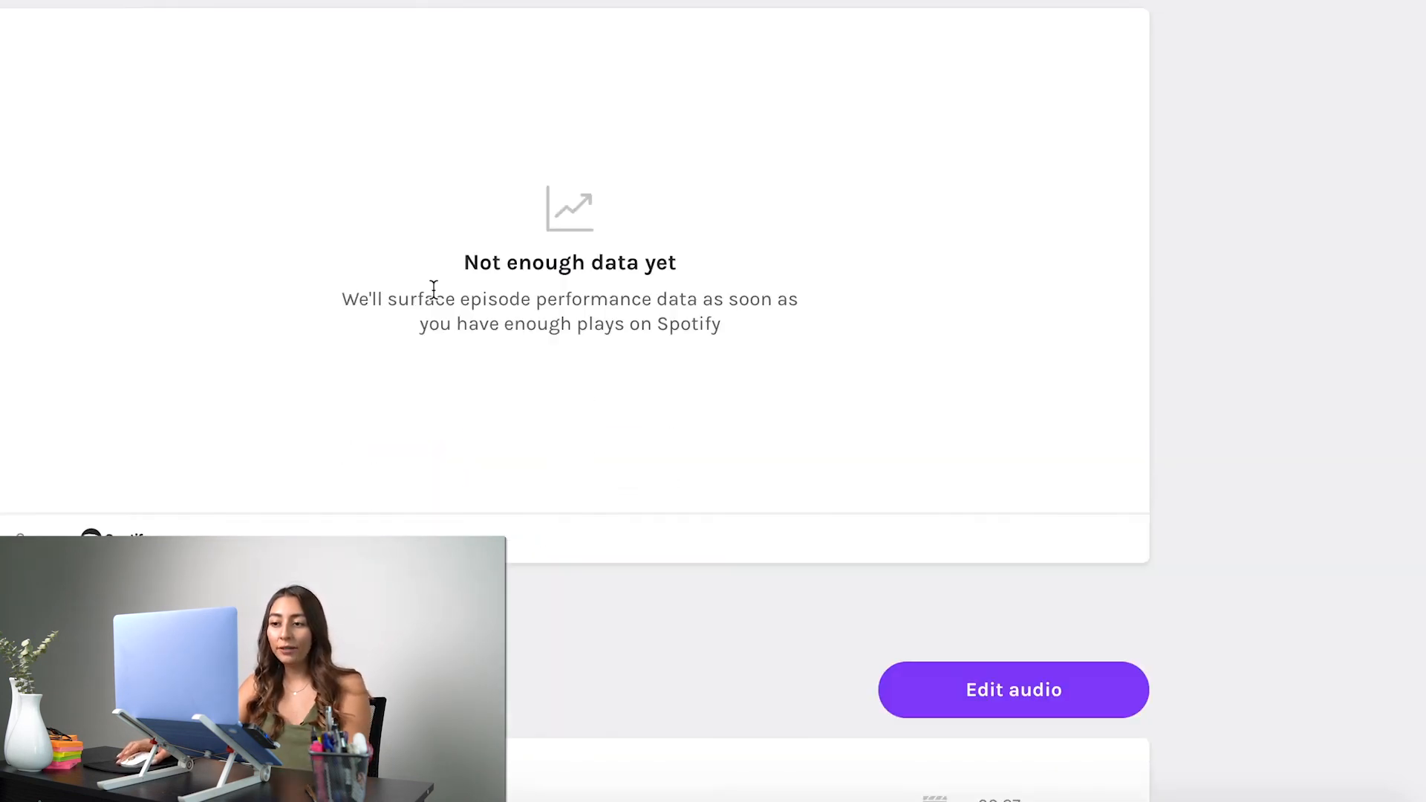
scroll(91, 341, "down", 8)
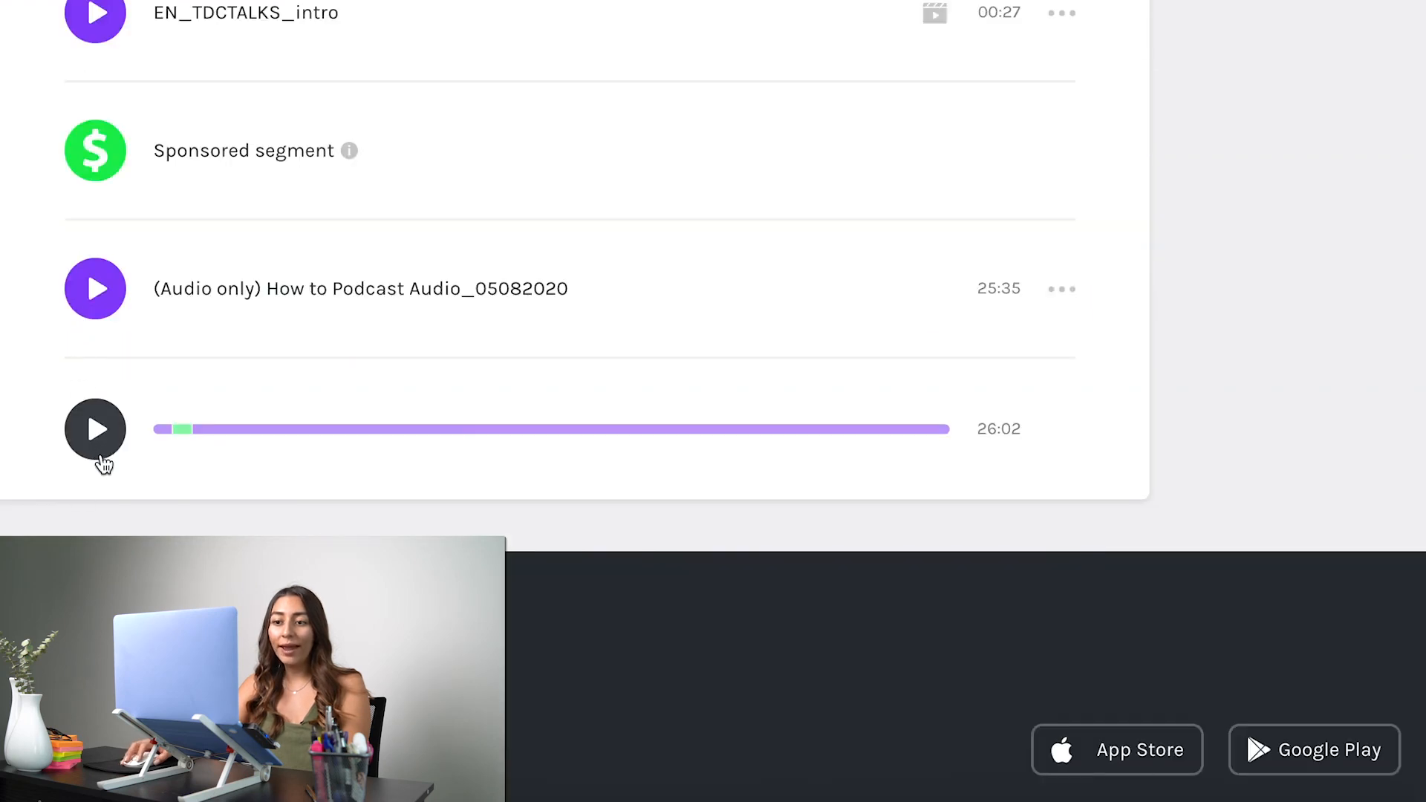